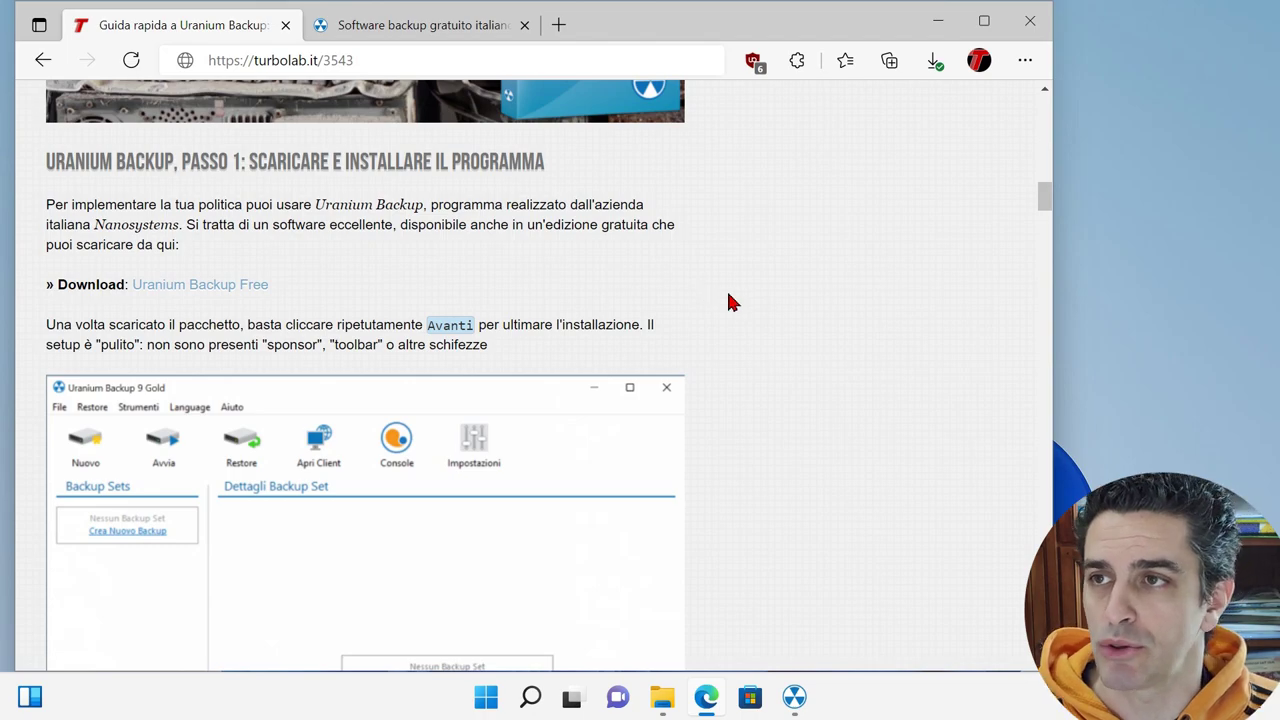
# - Review the Uranium Backup Free download page and the UraniumBackup9setup file in the Download folder
pyautogui.click(397, 30)
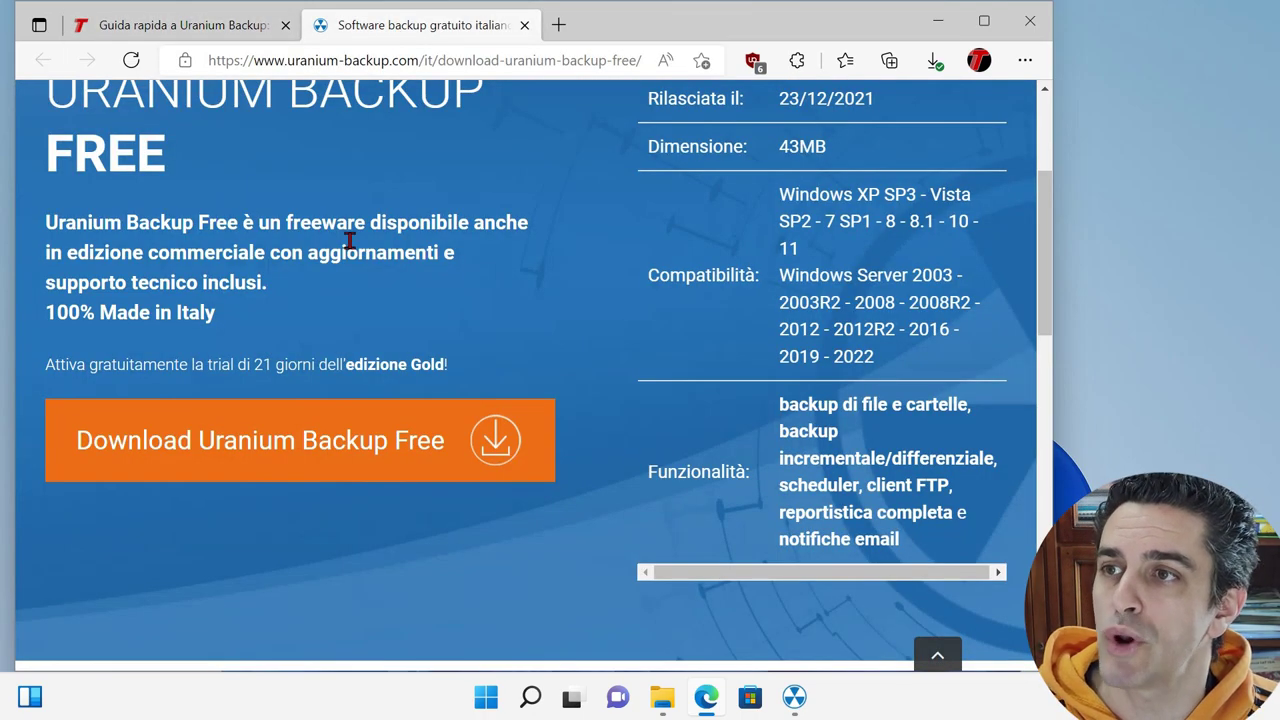
pyautogui.scroll(3, 349, 240)
pyautogui.scroll(-3, 486, 363)
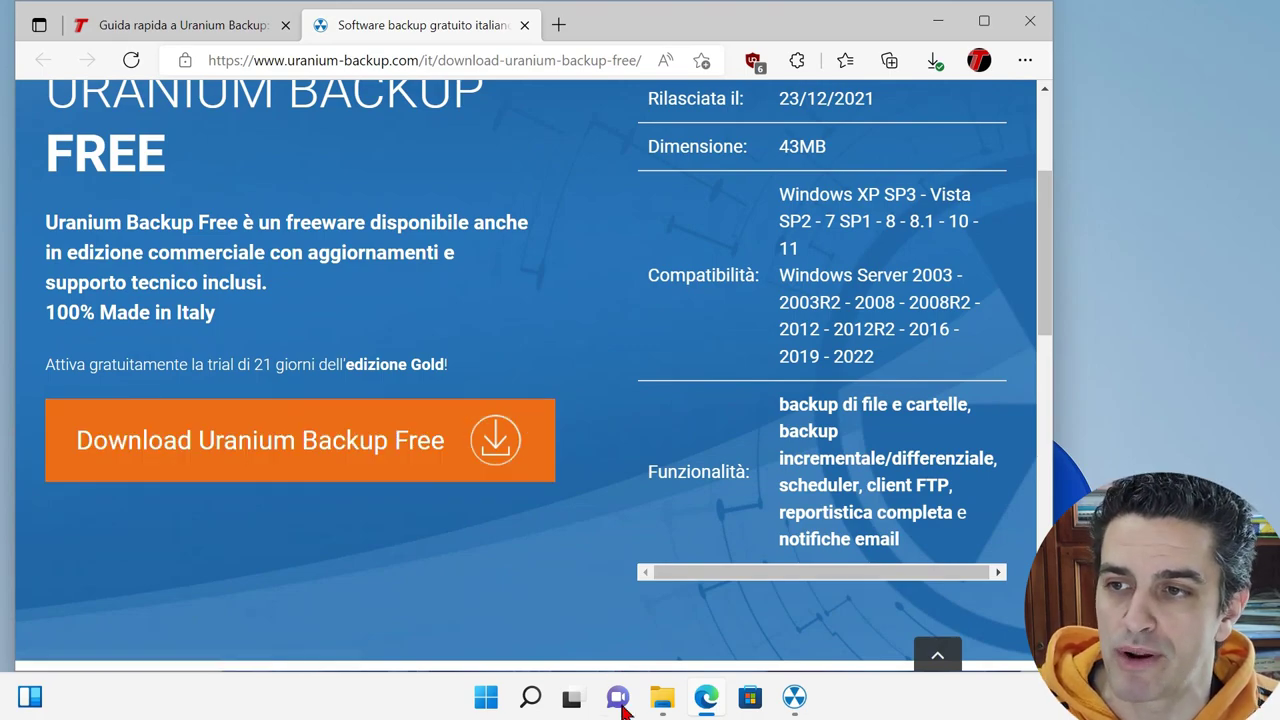
pyautogui.click(662, 697)
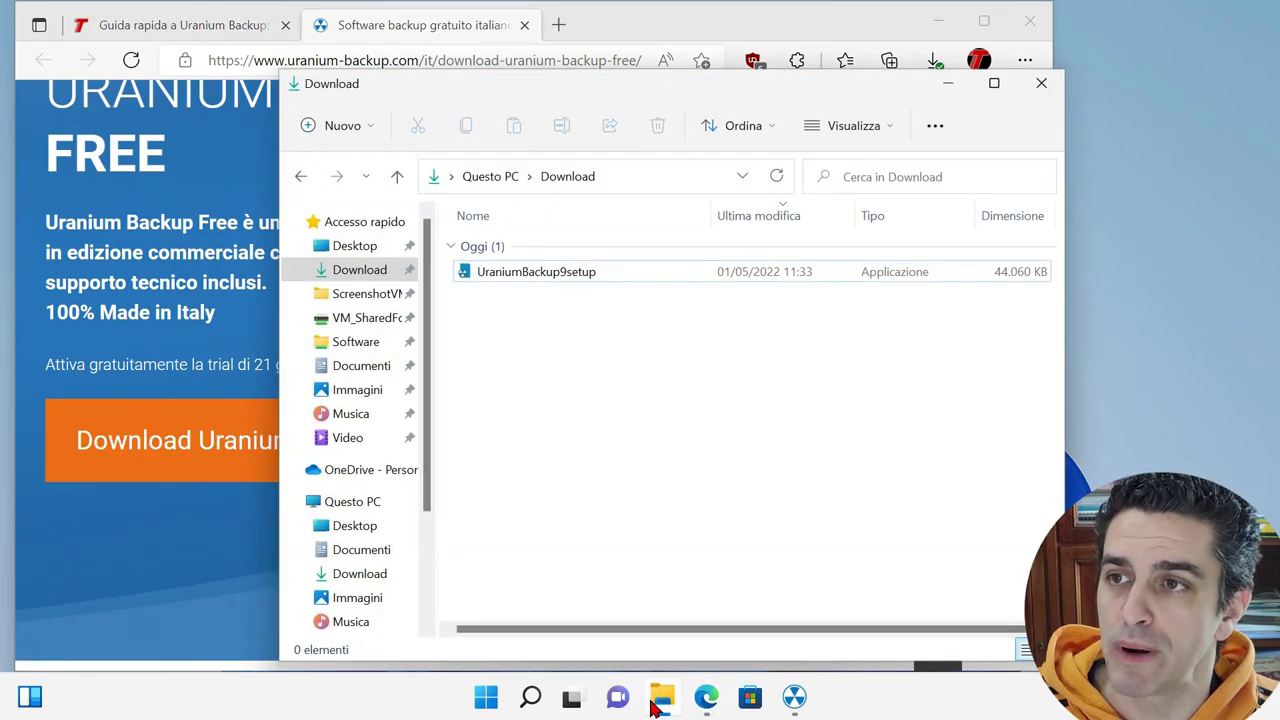
pyautogui.click(545, 278)
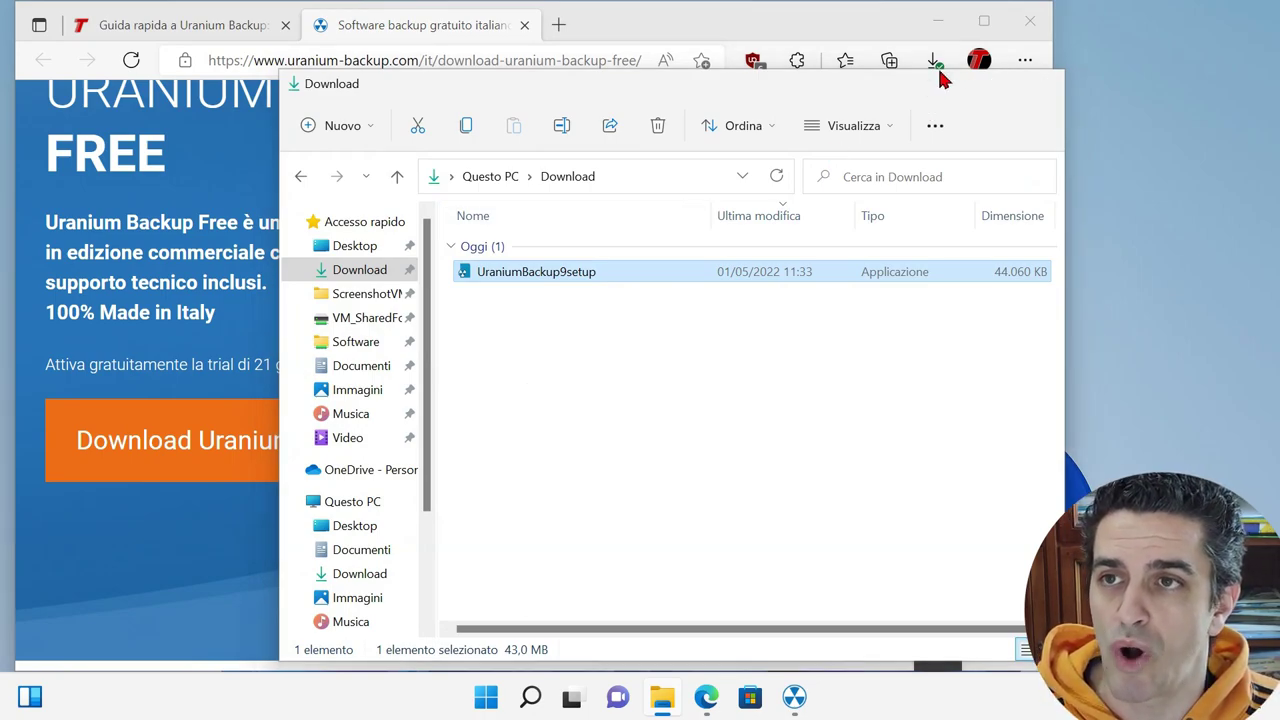
pyautogui.click(946, 83)
pyautogui.click(938, 21)
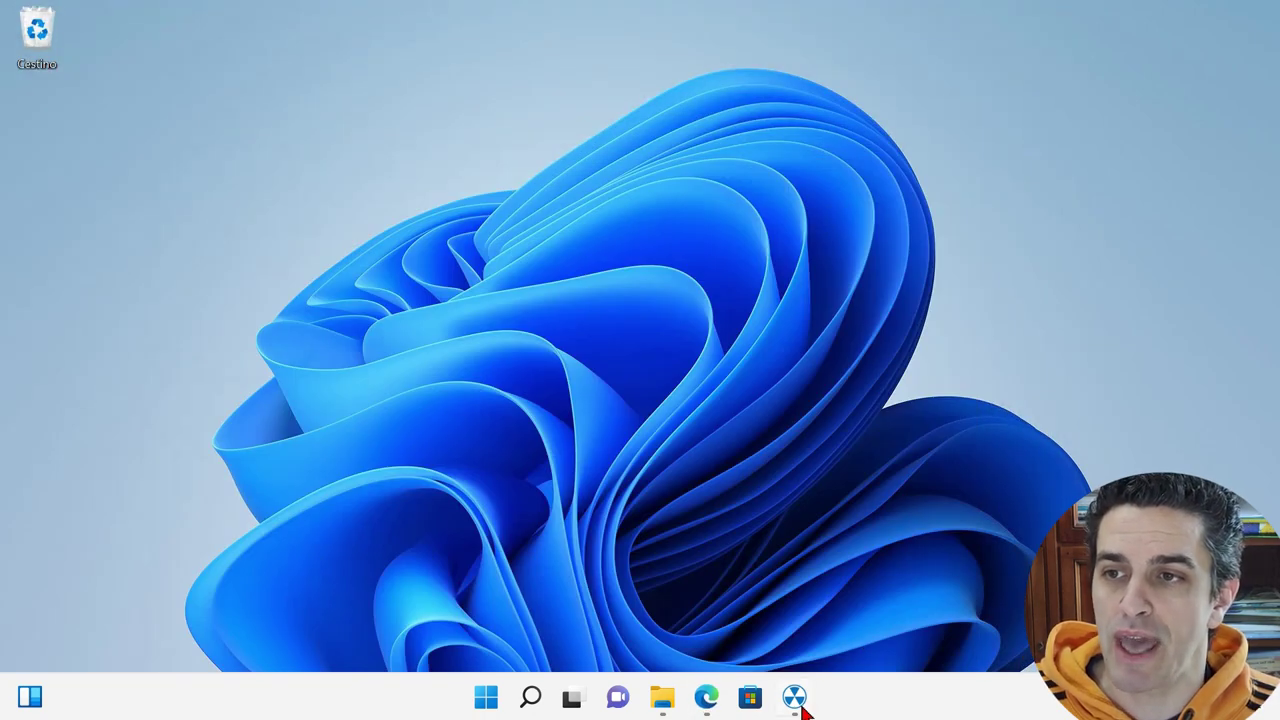
# - Switch to Uranium Backup, create a new backup set named "Tutto il PC" and select it
pyautogui.click(800, 705)
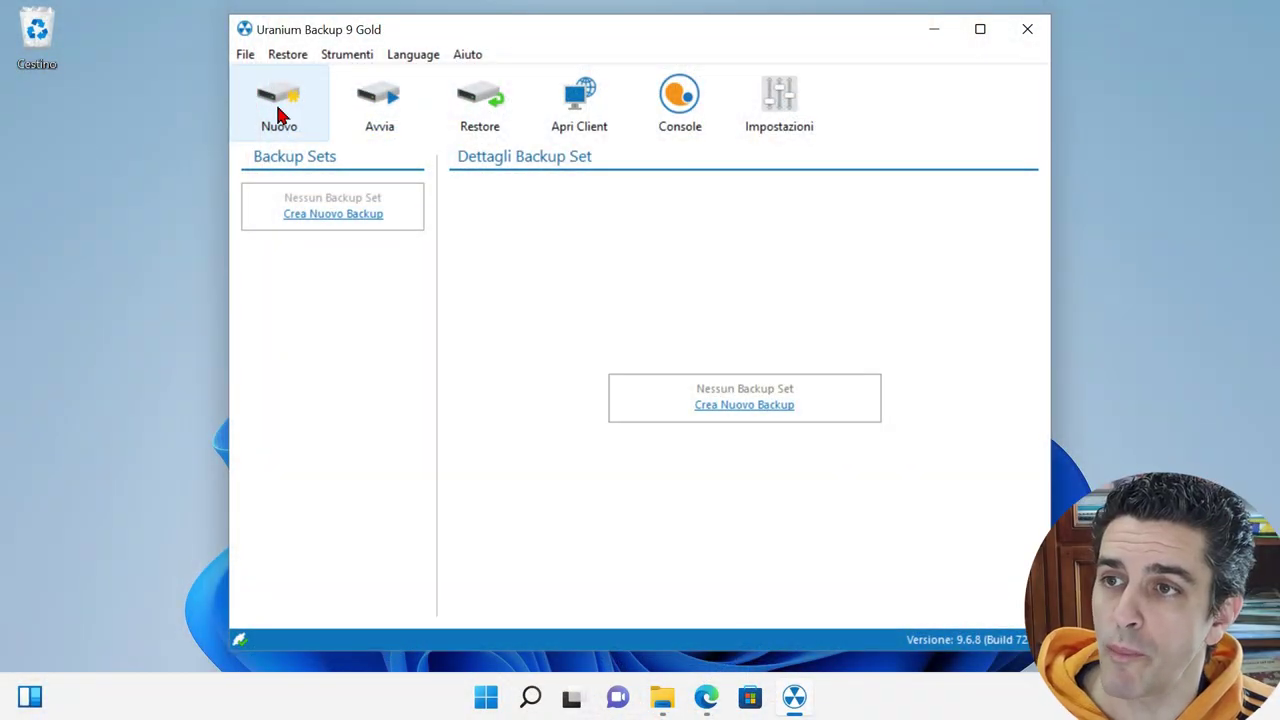
pyautogui.click(279, 105)
pyautogui.write('Tutto il PC')
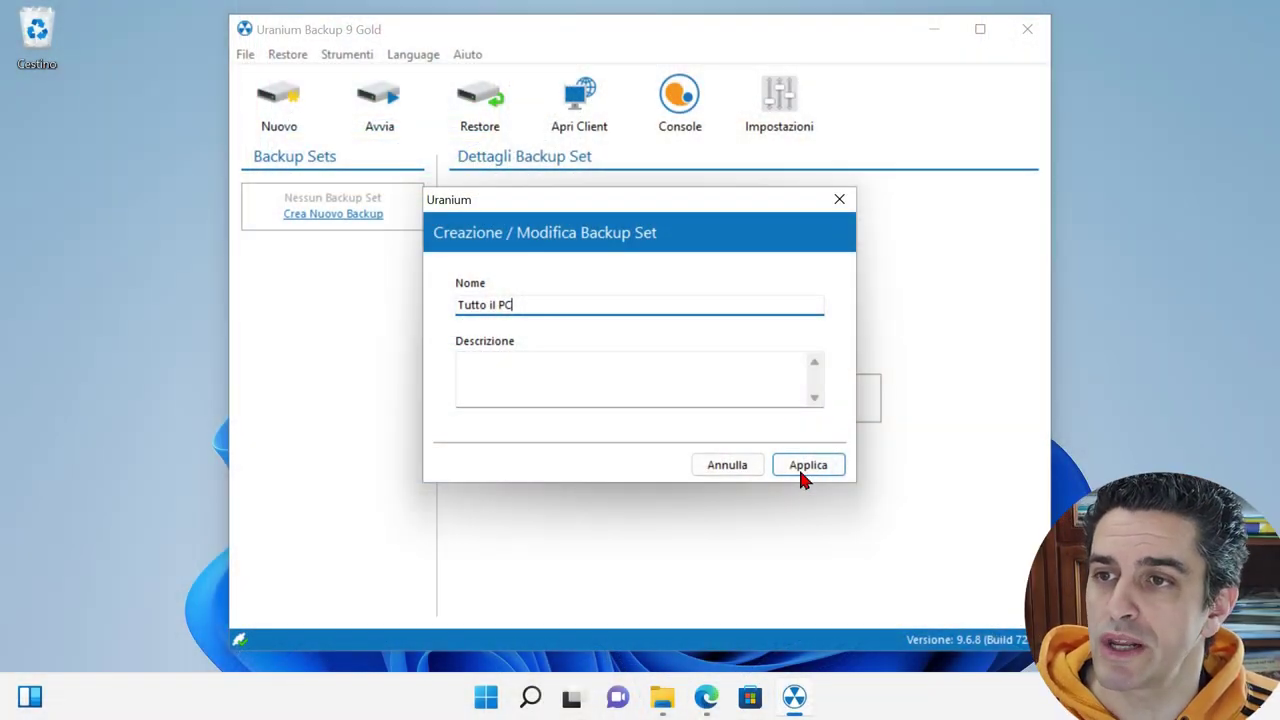
pyautogui.click(808, 465)
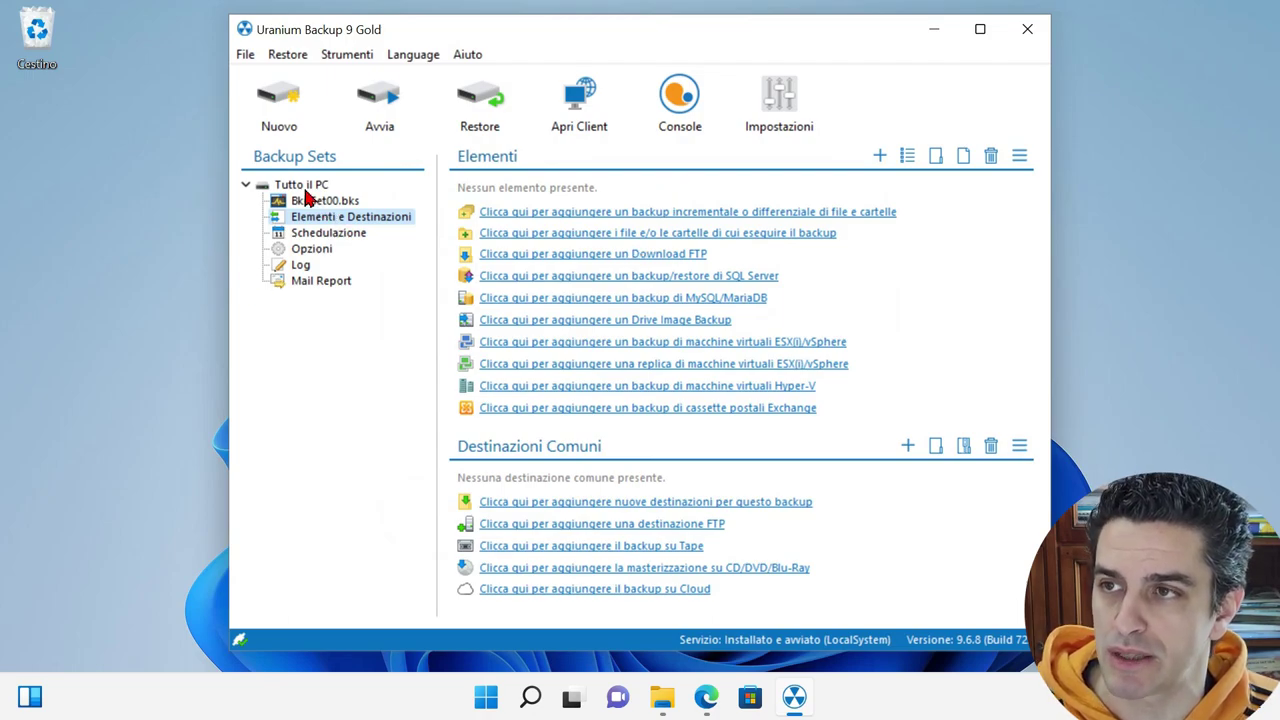
pyautogui.click(363, 188)
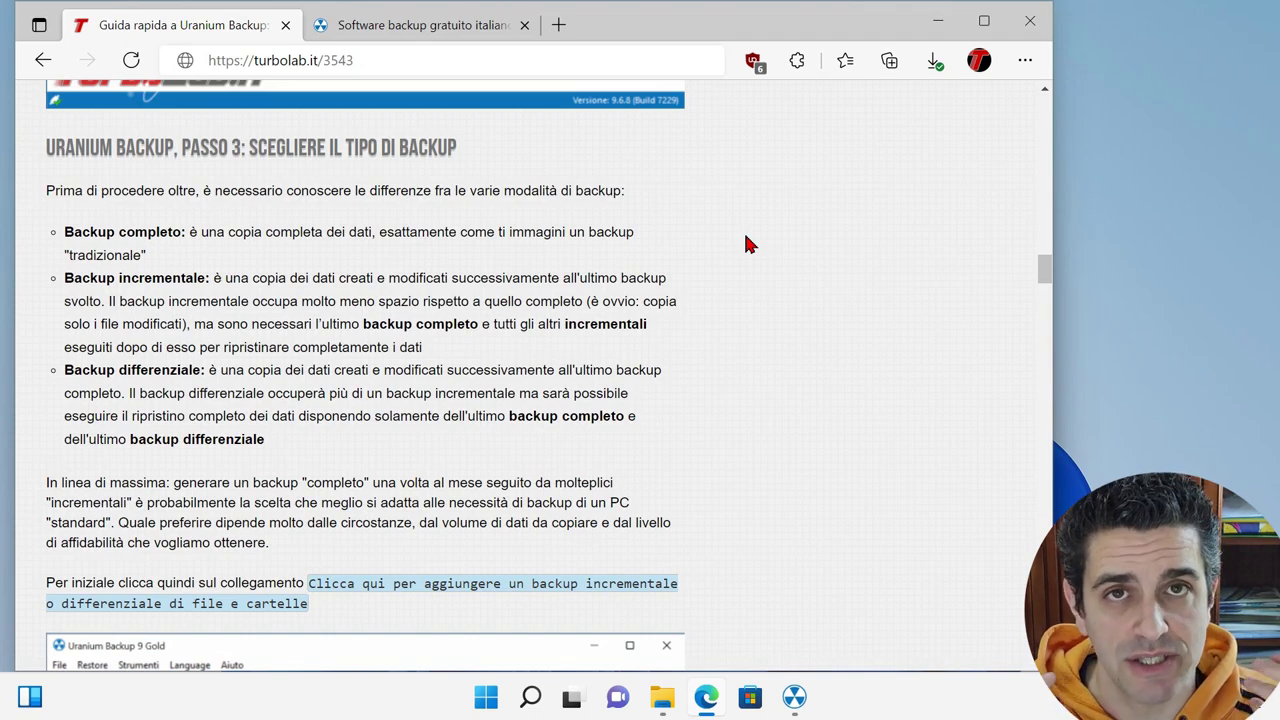
# - Start an incremental/differential file and folder backup for the set and include the Utenti folder of drive C:
pyautogui.click(938, 18)
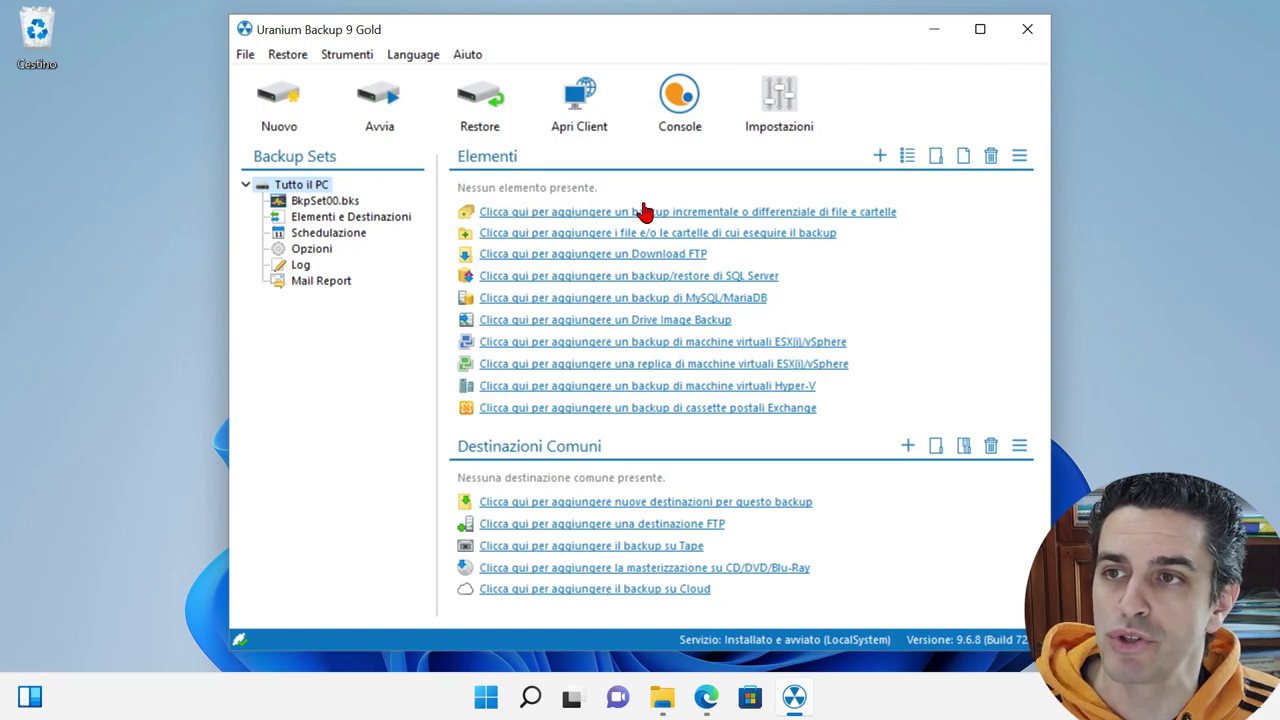
pyautogui.click(695, 213)
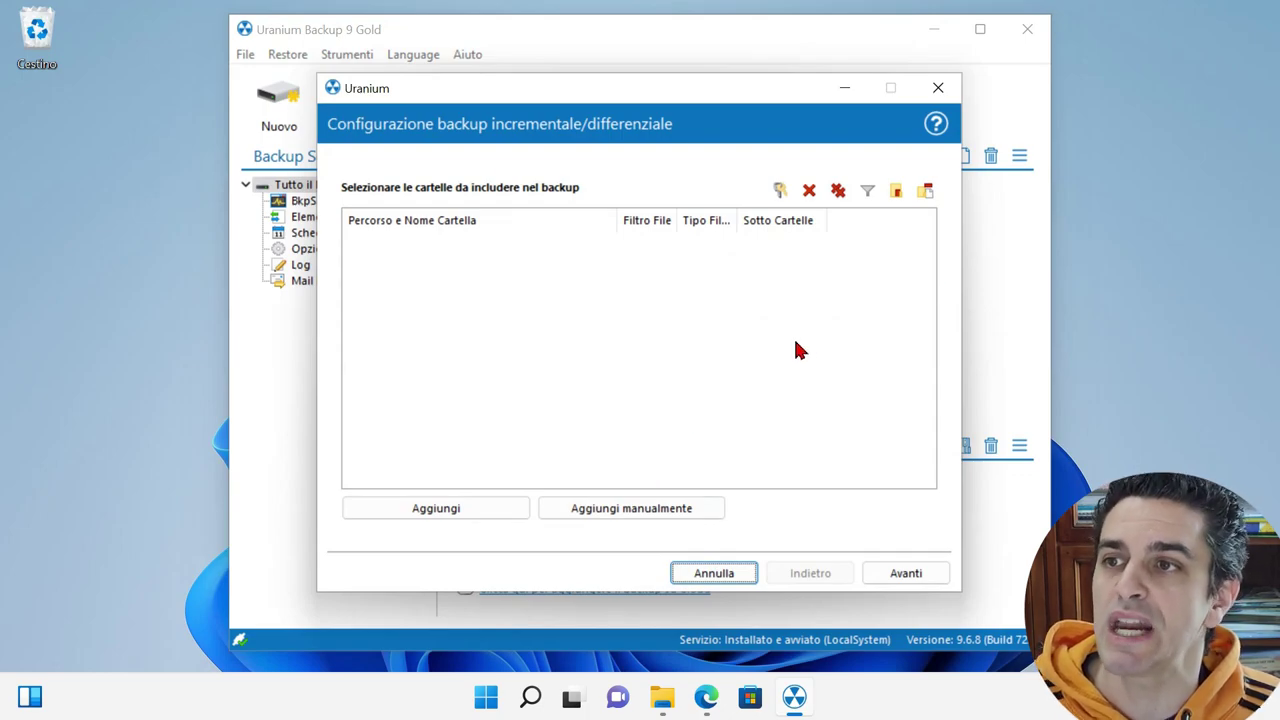
pyautogui.click(455, 508)
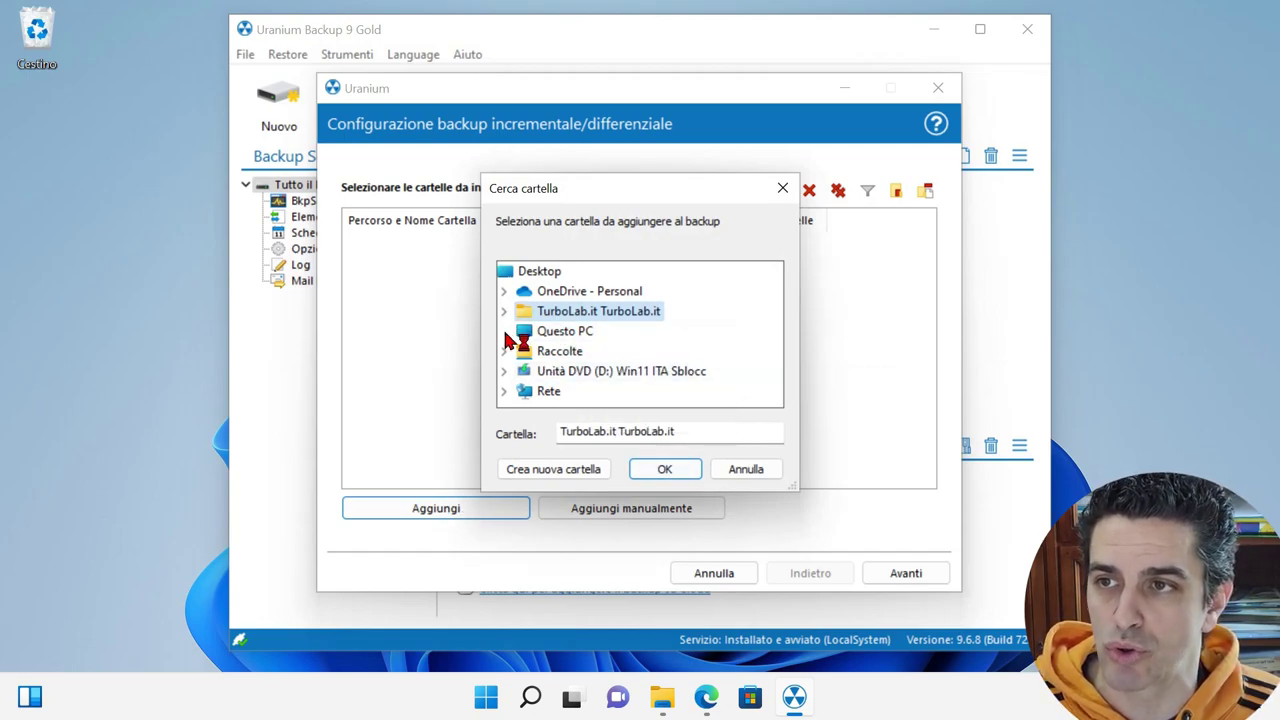
pyautogui.click(505, 335)
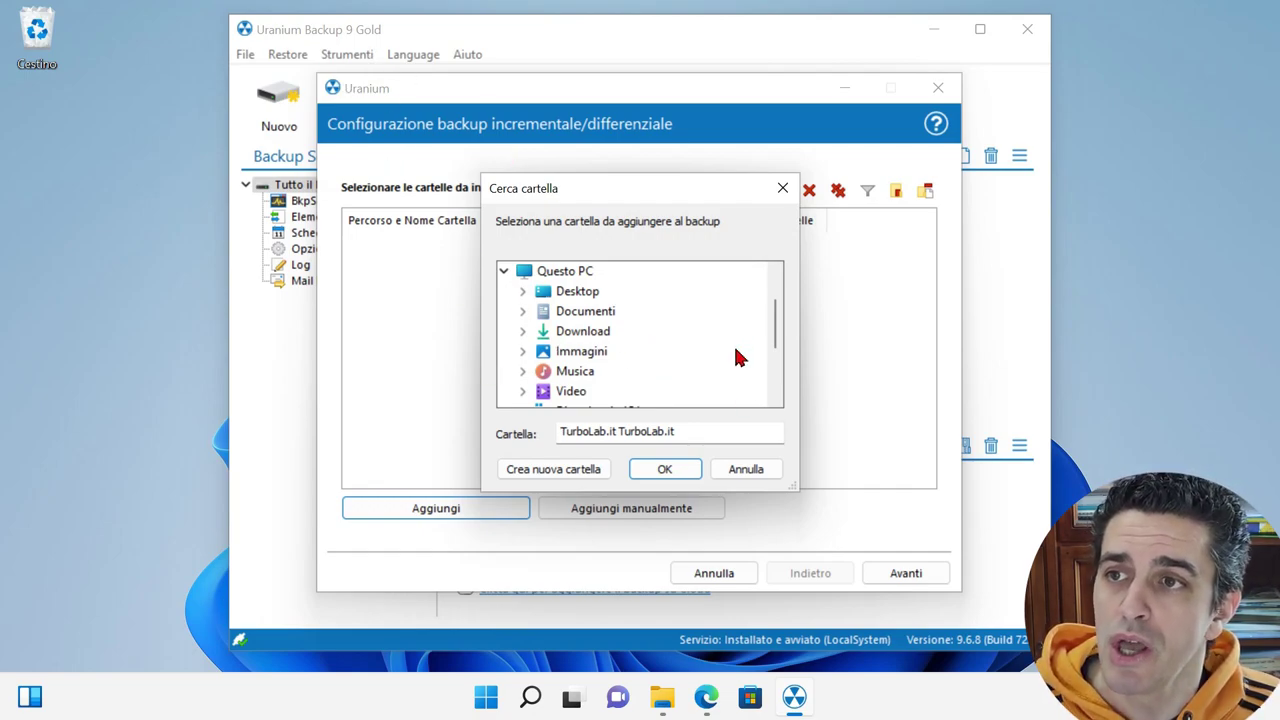
pyautogui.click(572, 290)
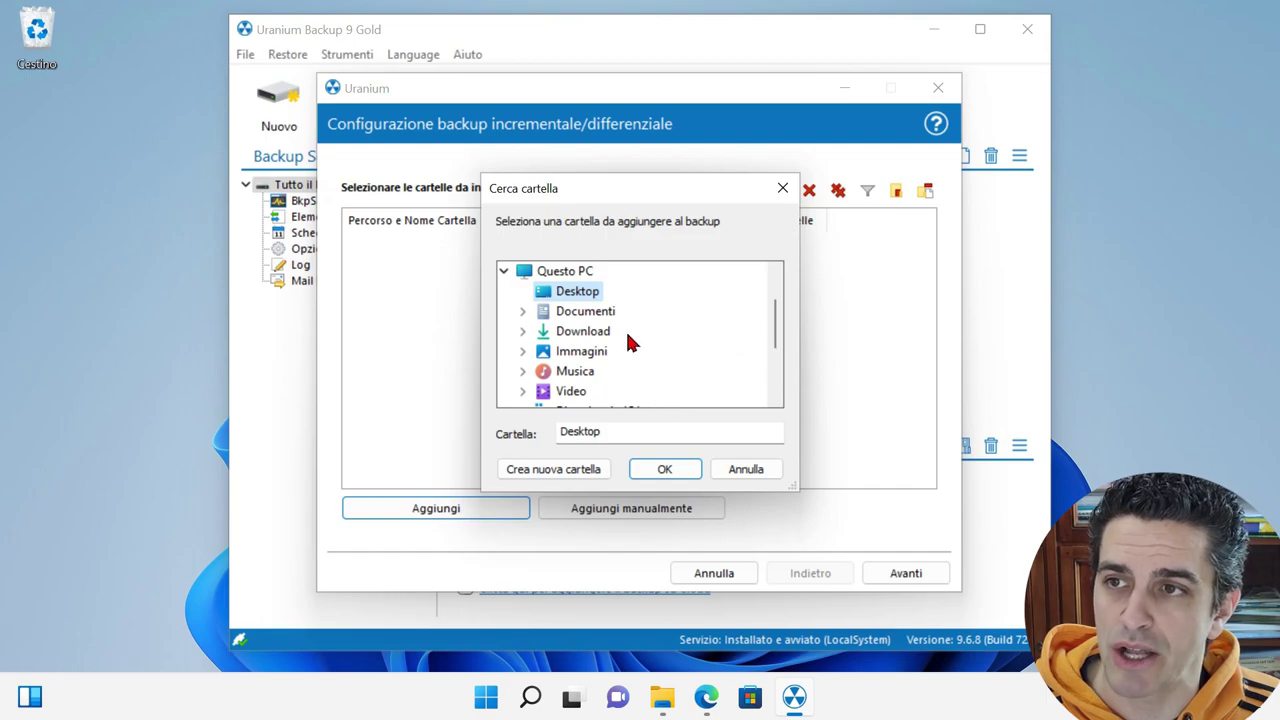
pyautogui.scroll(-1, 660, 337)
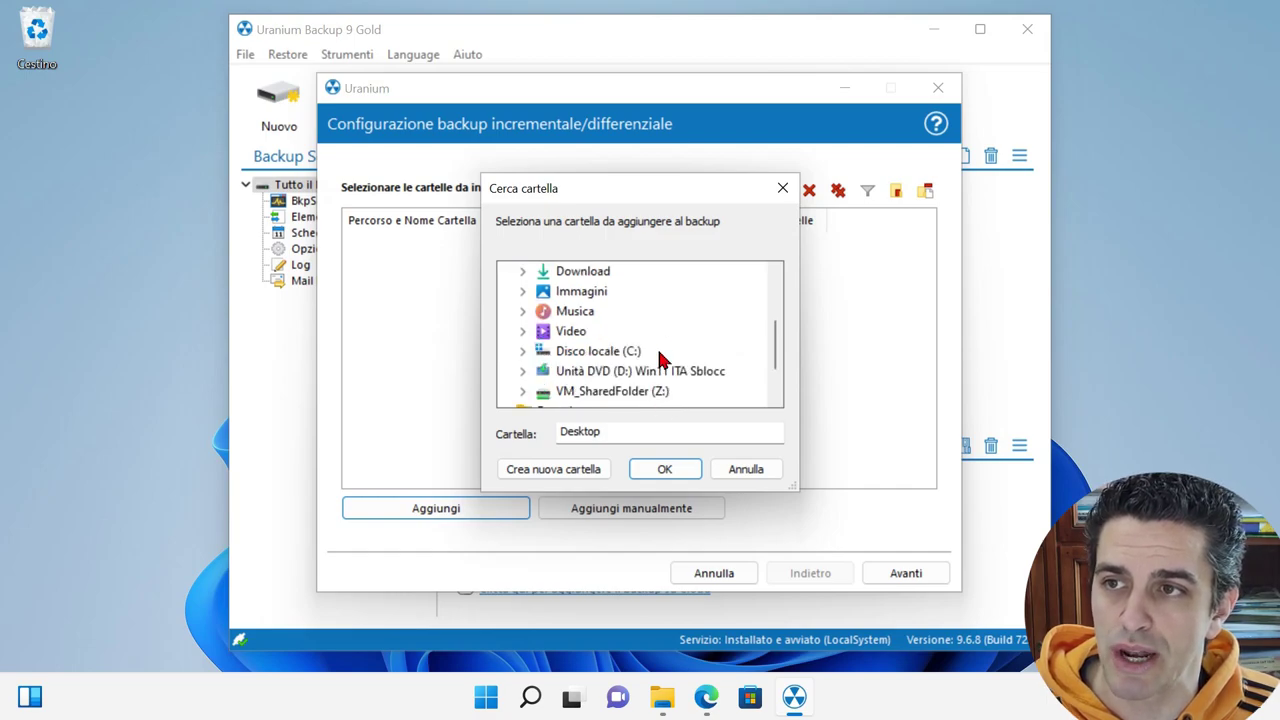
pyautogui.click(522, 351)
pyautogui.scroll(-1, 624, 362)
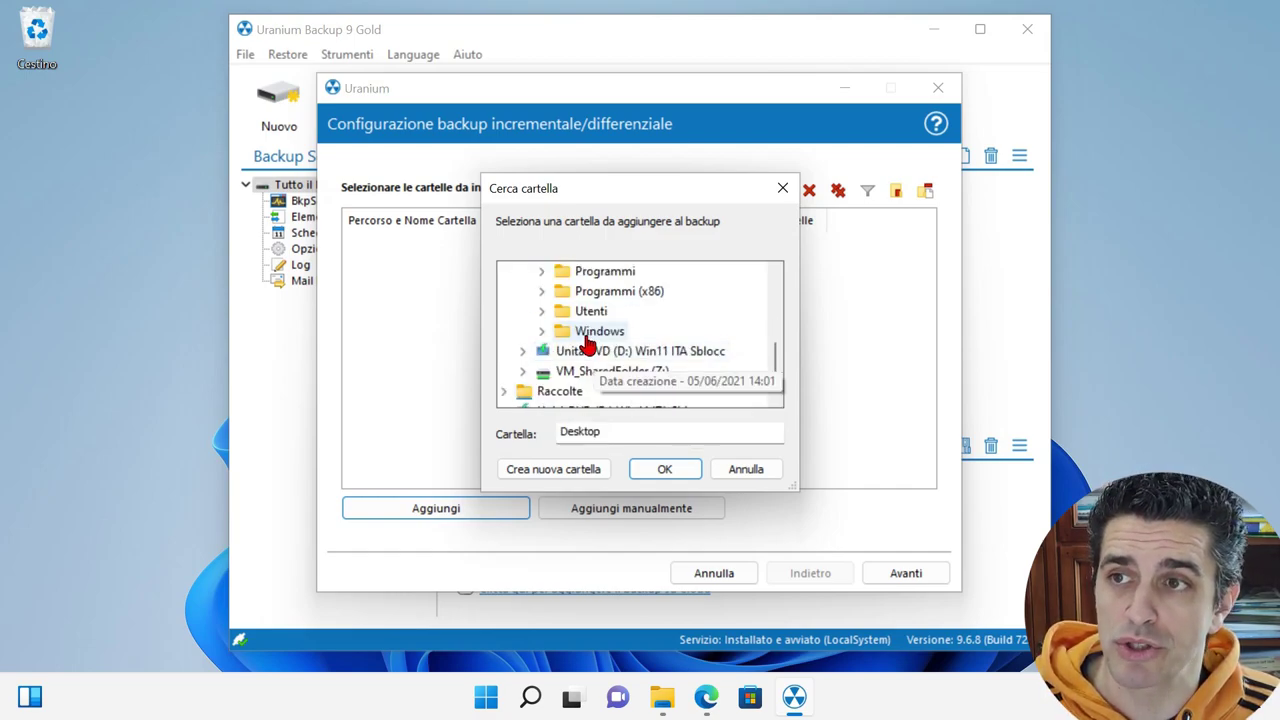
pyautogui.doubleClick(572, 314)
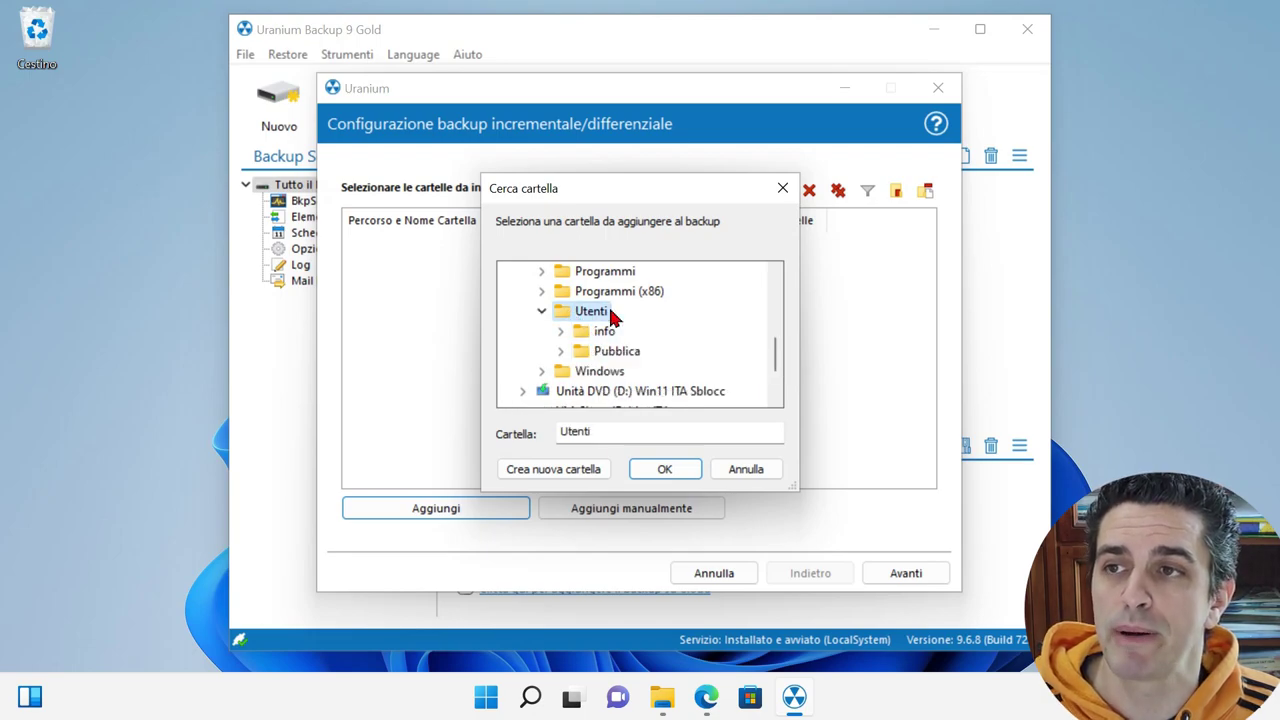
pyautogui.click(664, 467)
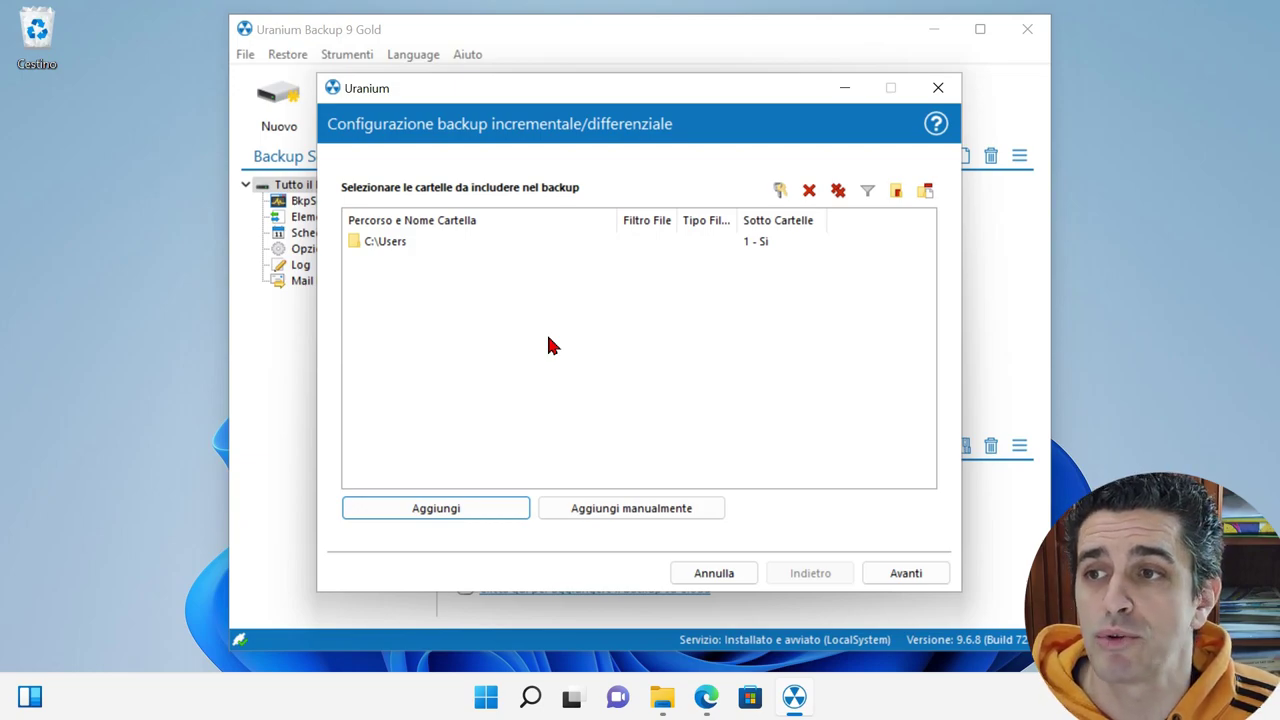
# - Apply an extension filter to the C:\Users folder that excludes tmp, bck and log files
pyautogui.click(373, 243)
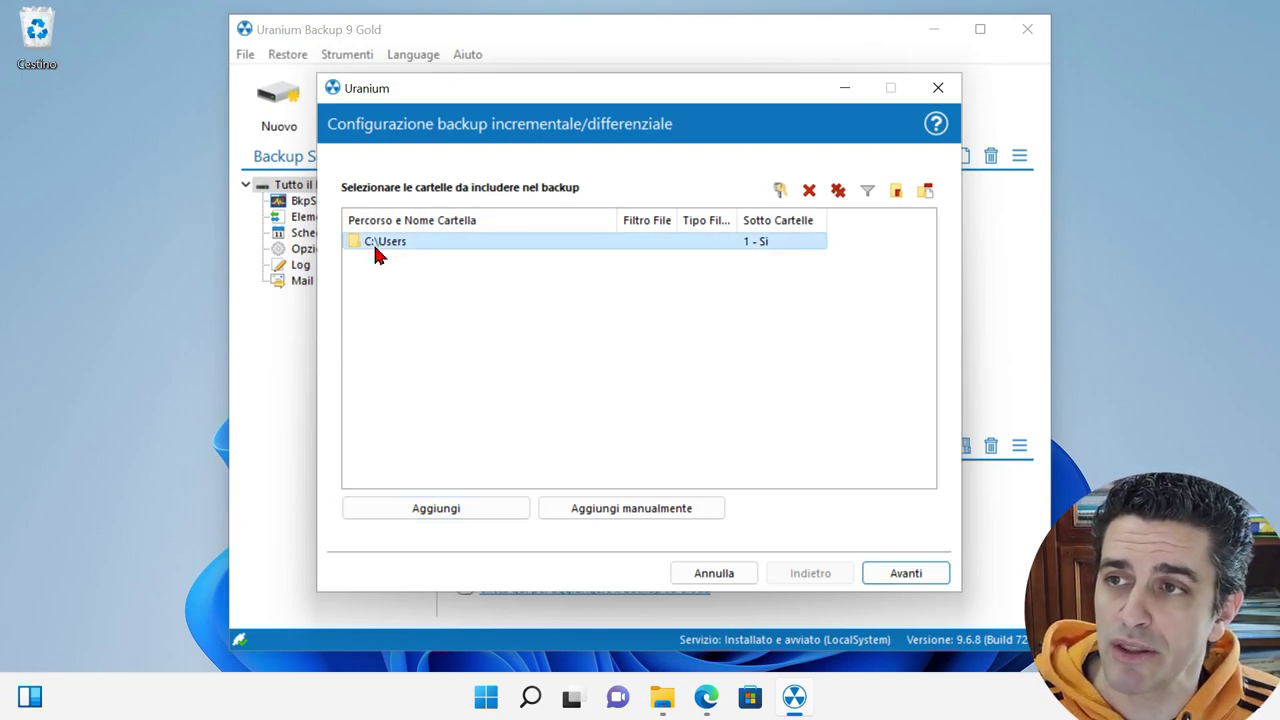
pyautogui.click(437, 508)
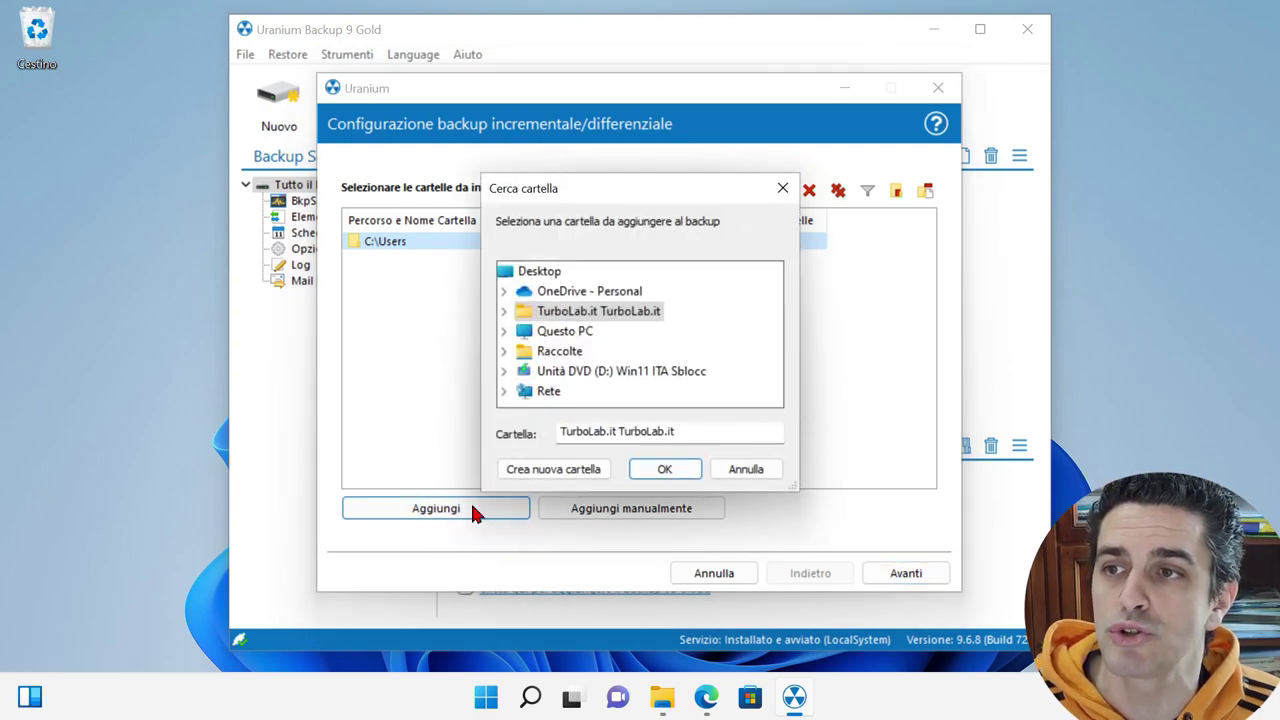
pyautogui.click(753, 471)
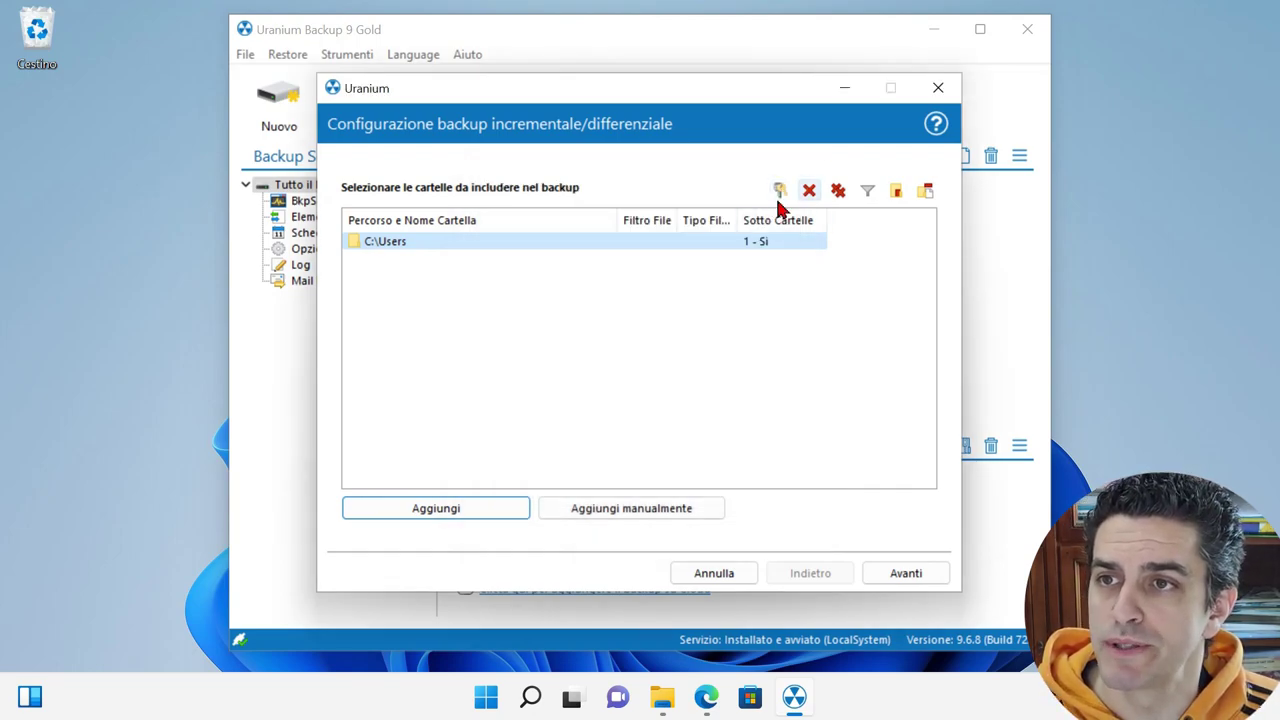
pyautogui.click(867, 194)
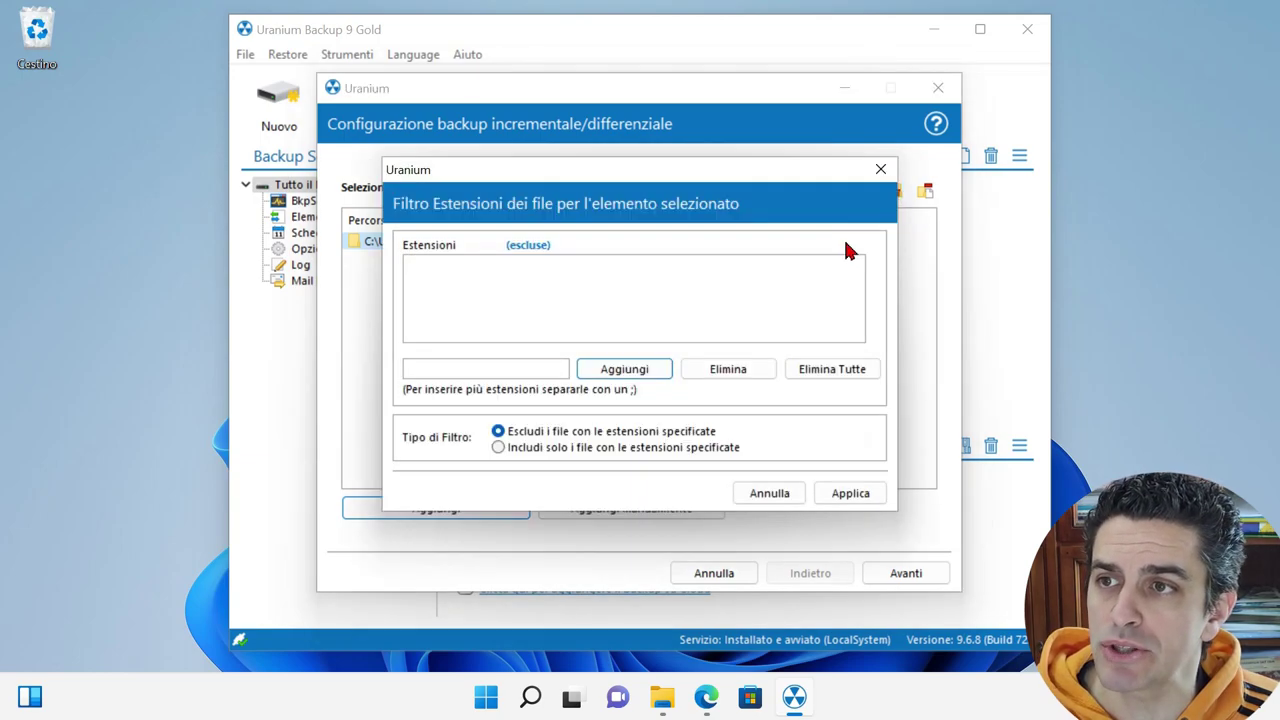
pyautogui.click(458, 366)
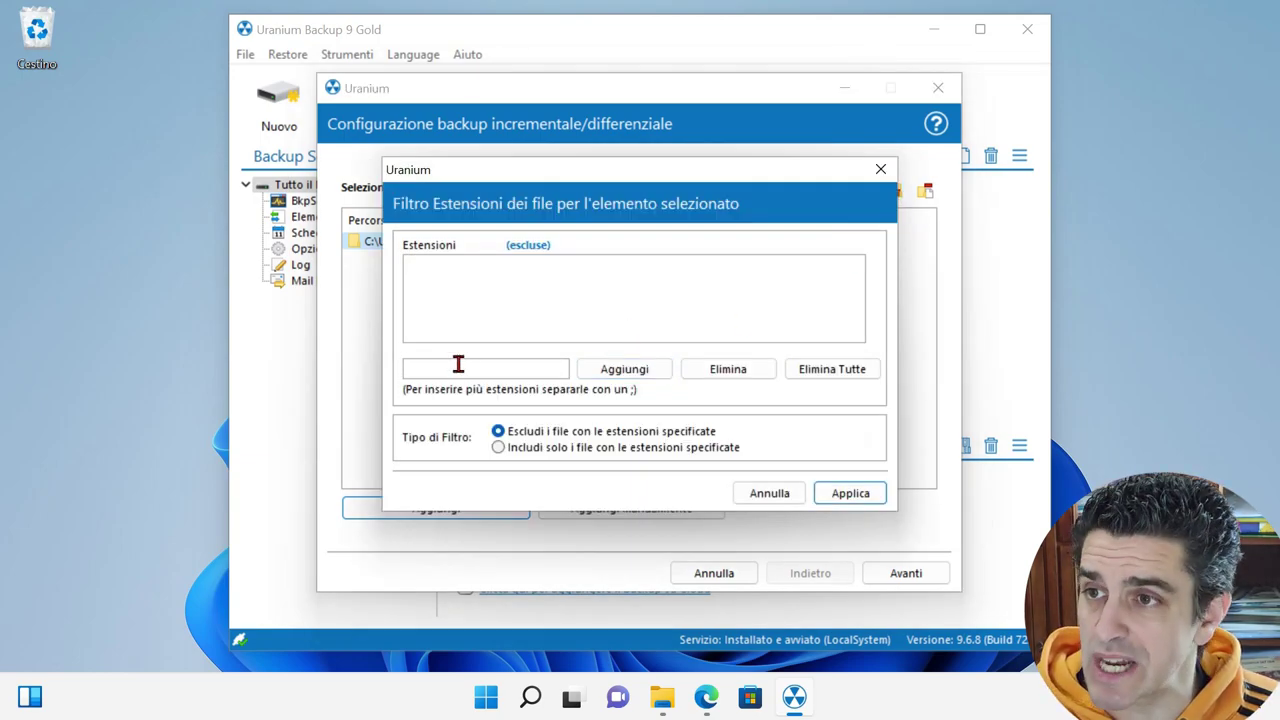
pyautogui.write('tmp;bck;log')
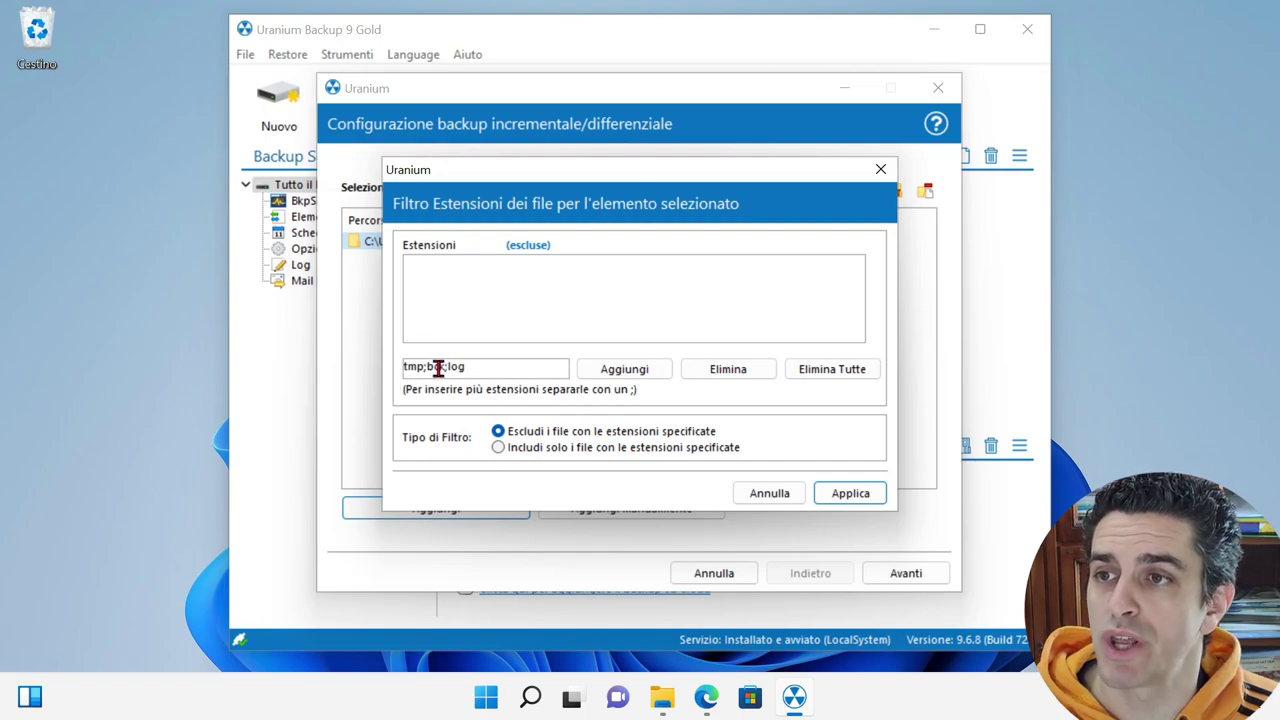
pyautogui.click(617, 376)
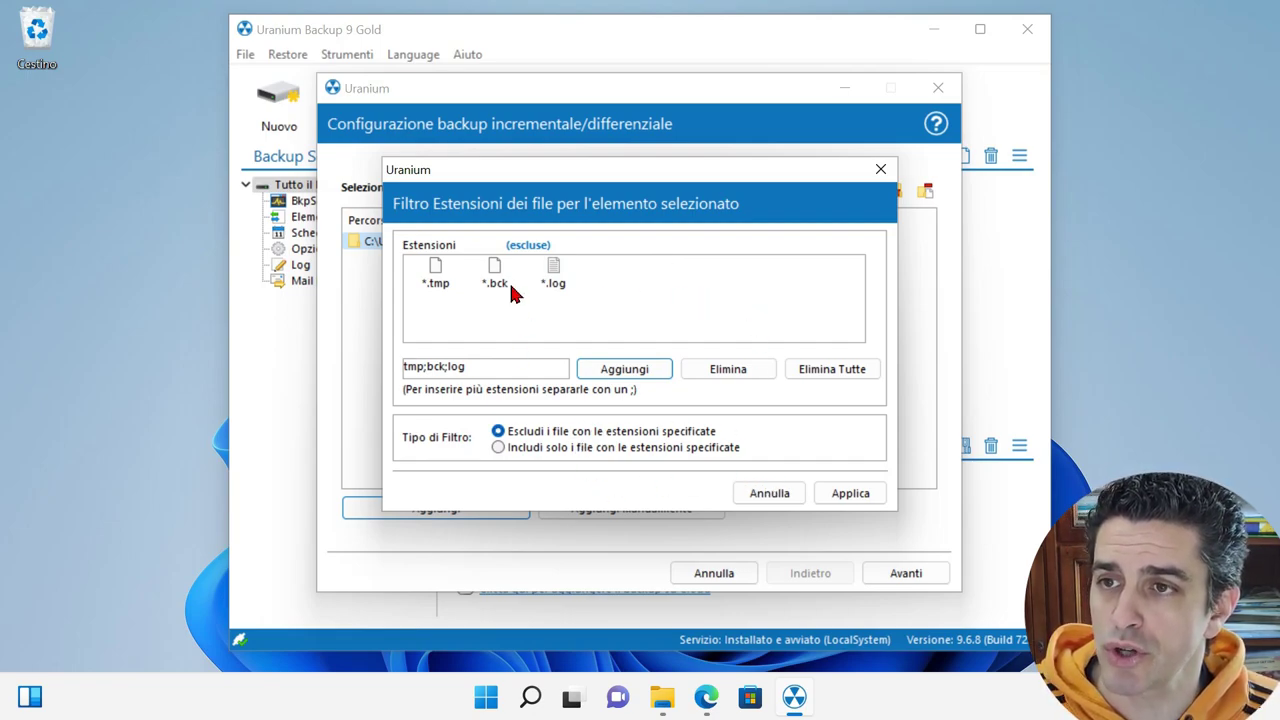
pyautogui.click(850, 494)
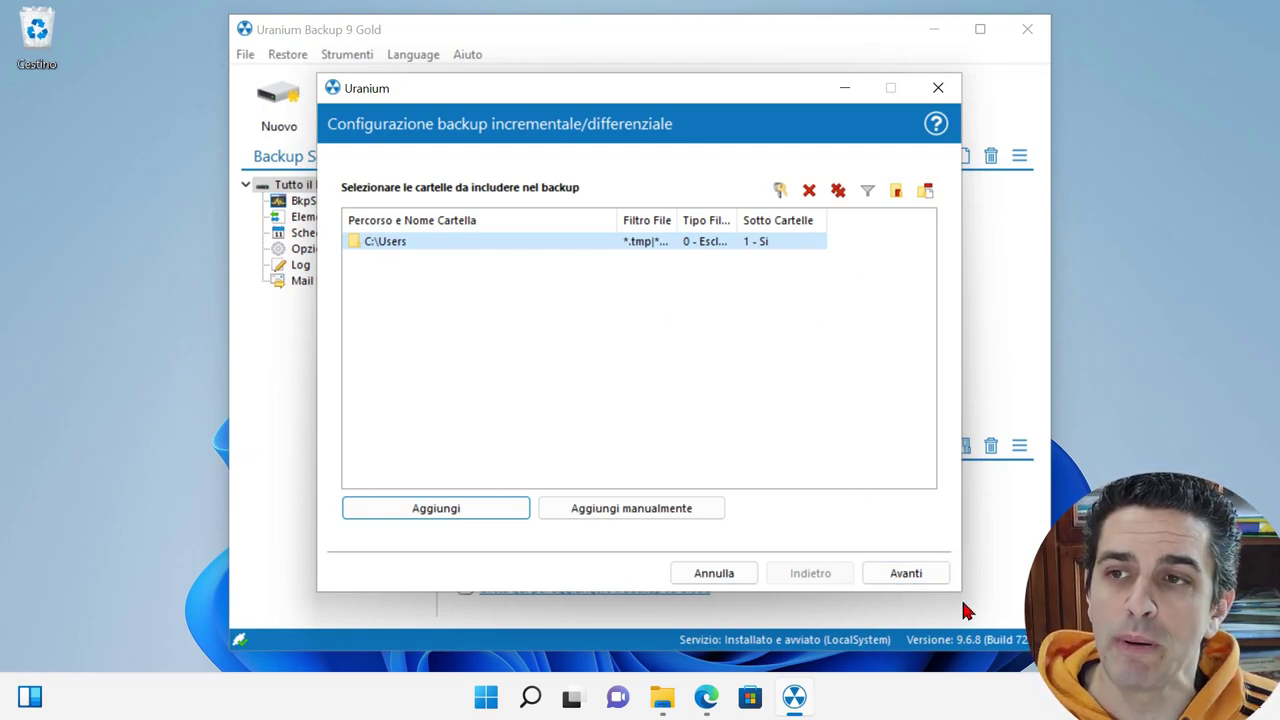
# - Set a new folder named backup on VM_SharedFolder (Z:) as the backup destination and enable compression for it
pyautogui.click(908, 573)
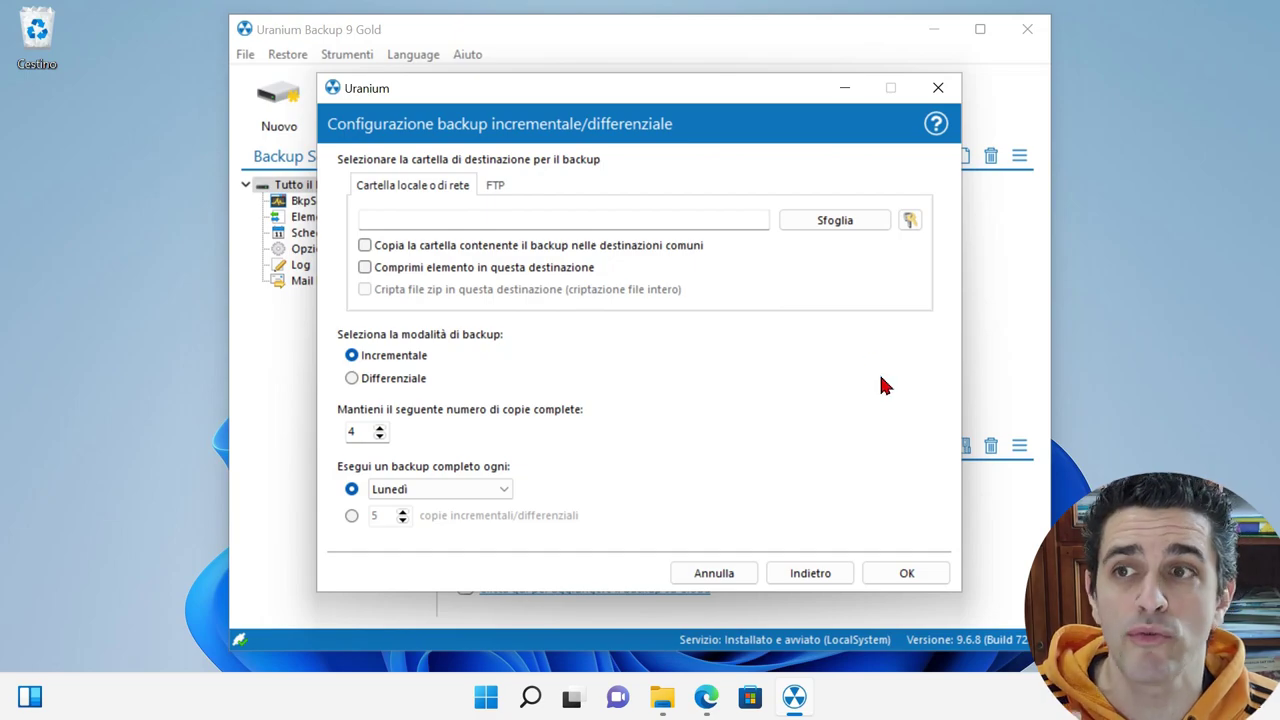
pyautogui.click(828, 226)
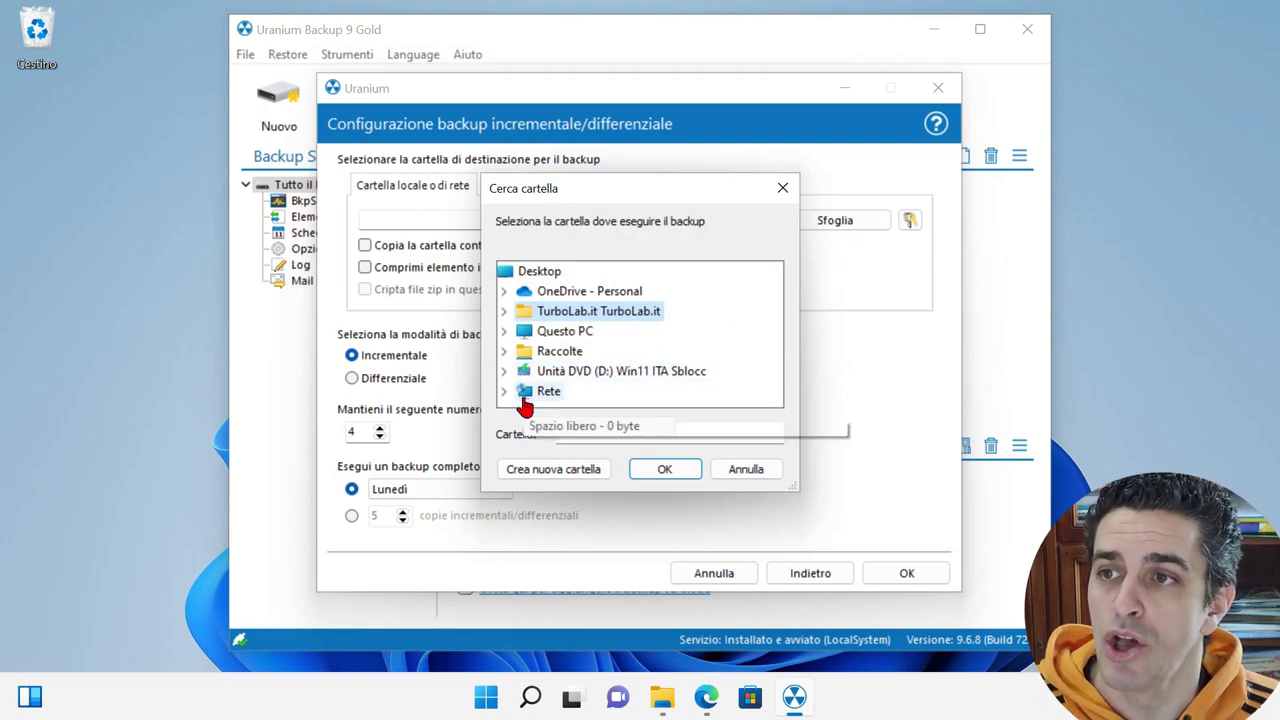
pyautogui.click(504, 334)
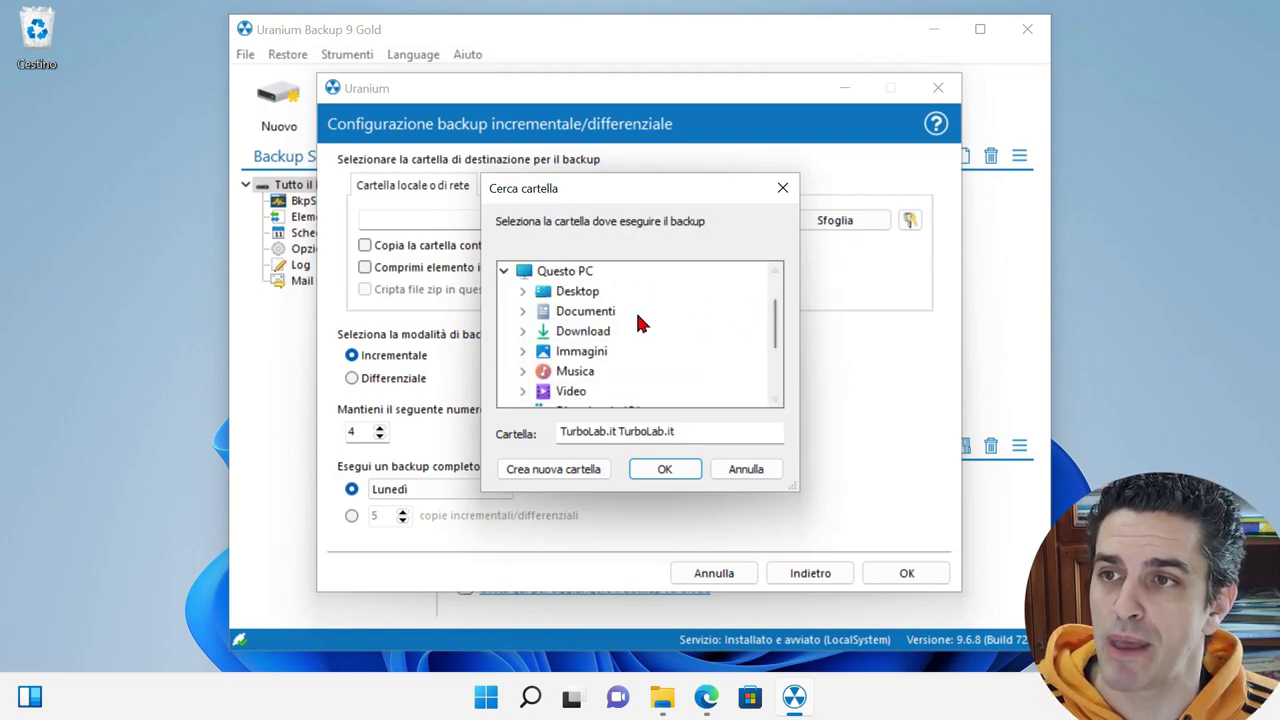
pyautogui.scroll(-2, 686, 323)
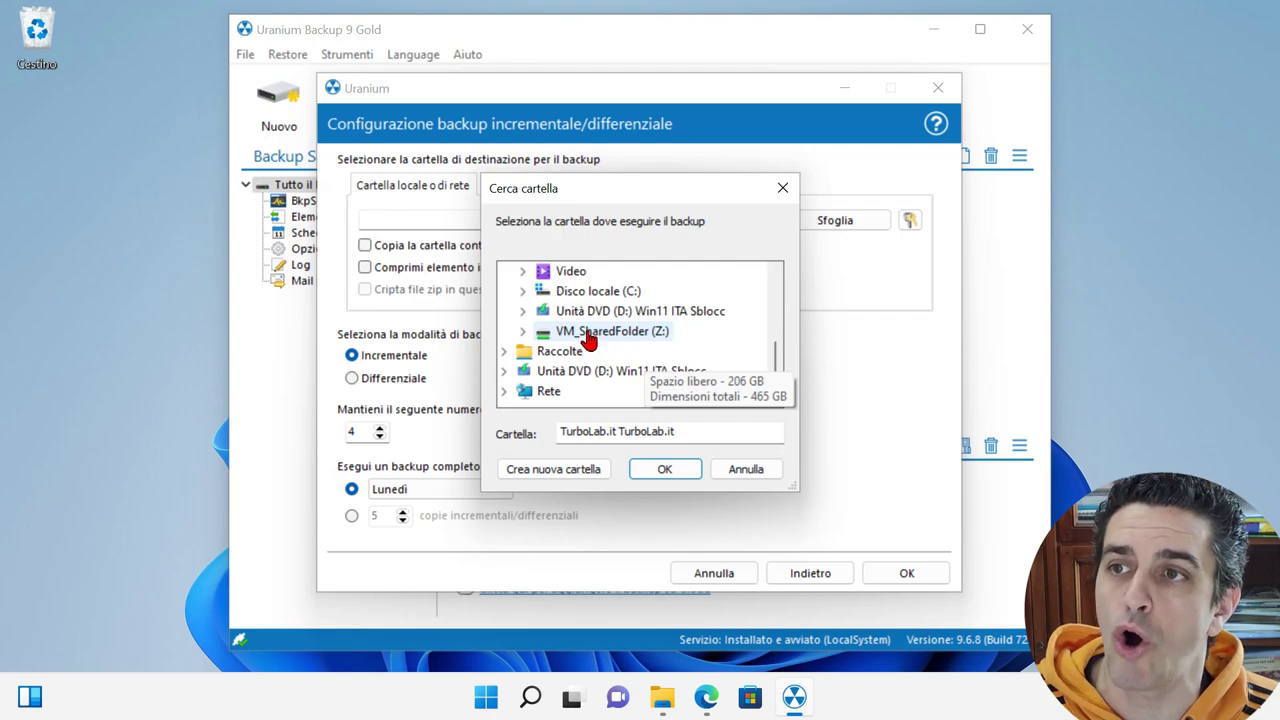
pyautogui.click(580, 333)
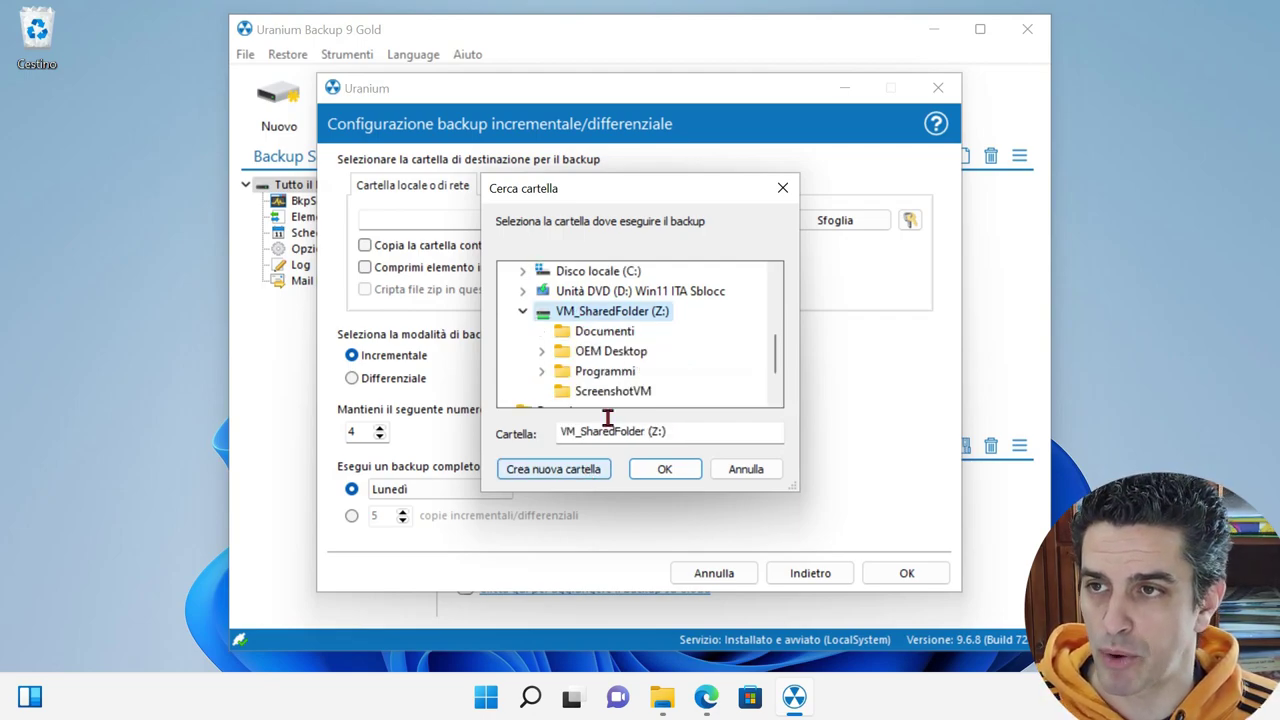
pyautogui.click(590, 478)
pyautogui.write('back')
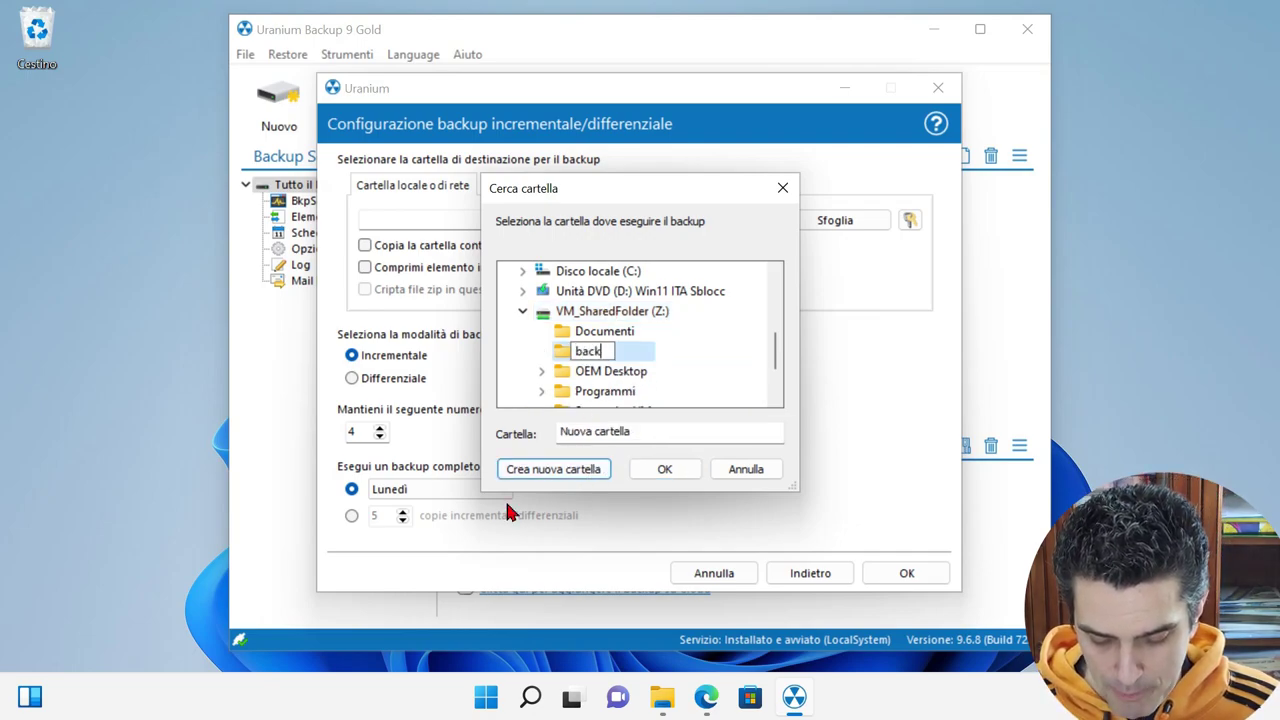
pyautogui.press('Return')
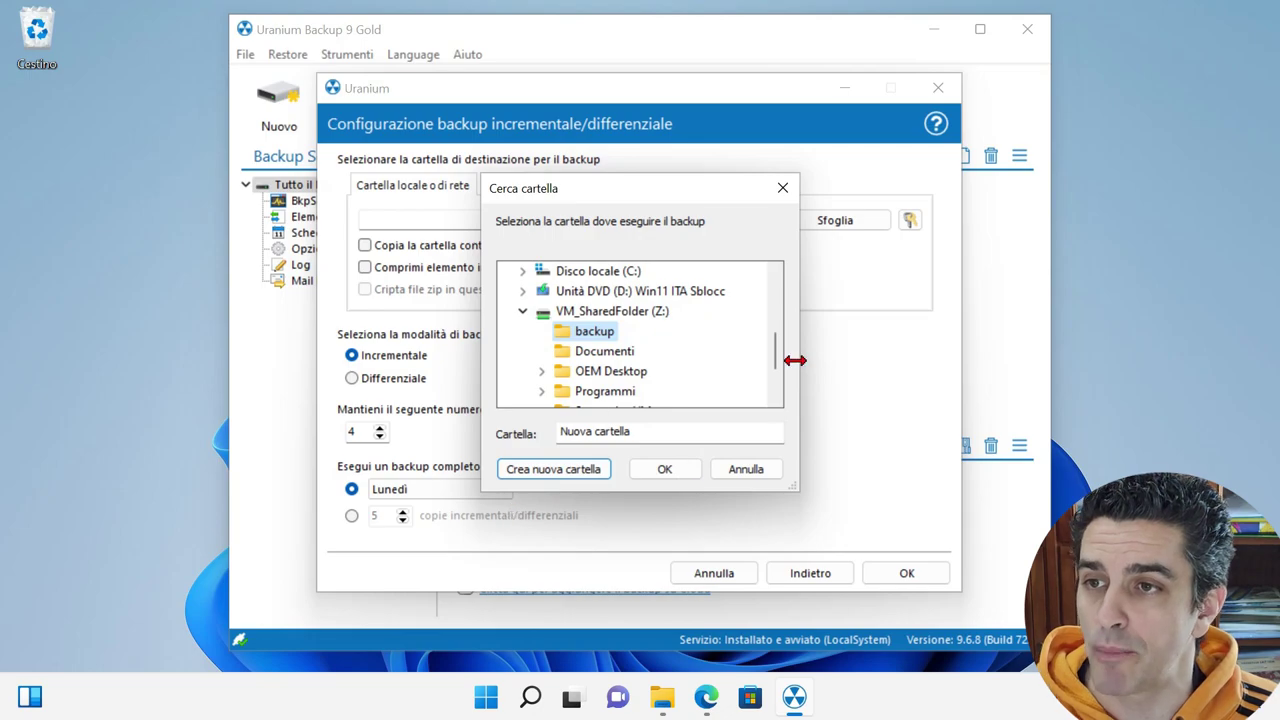
pyautogui.click(664, 469)
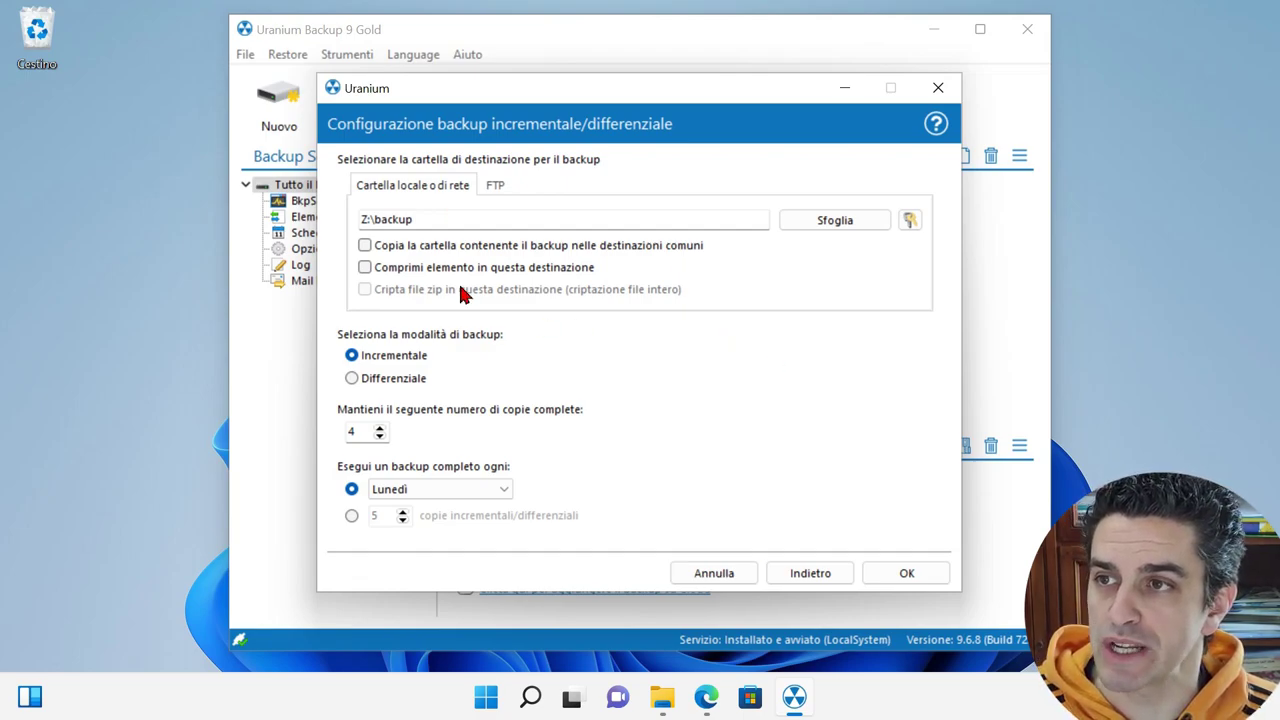
pyautogui.click(367, 268)
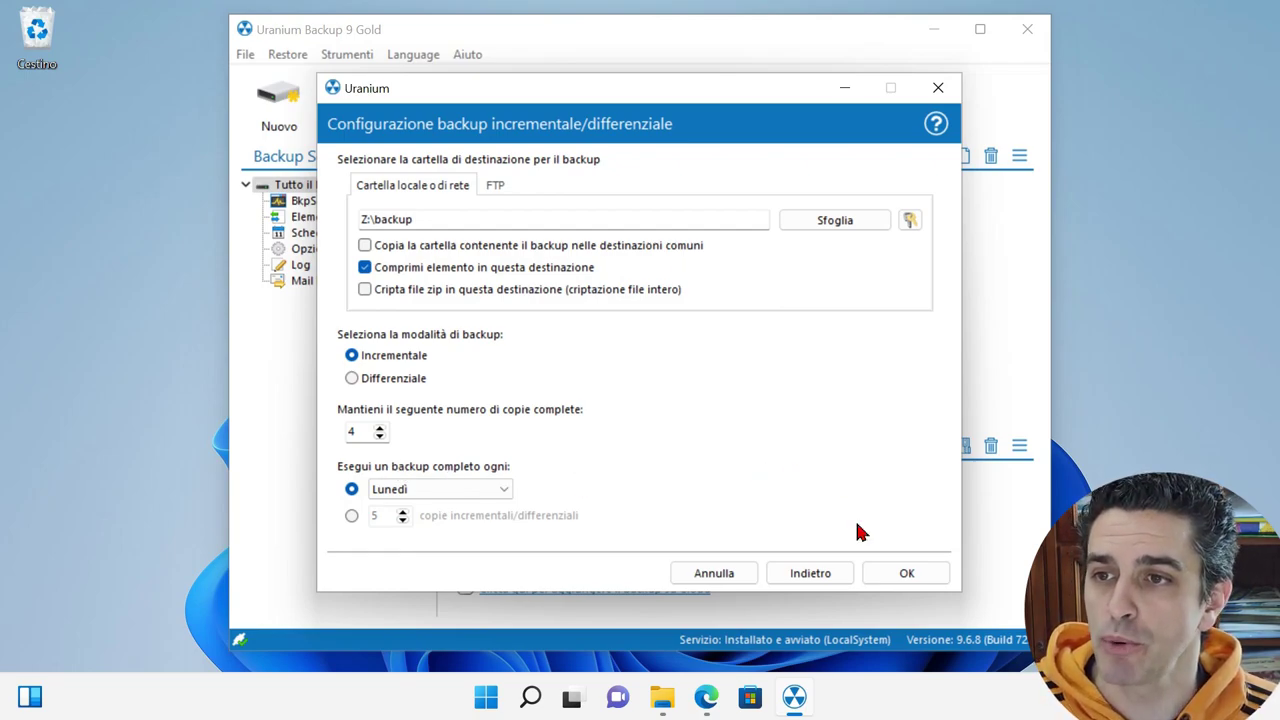
# - Save the incremental backup configuration for the C:\Users folder with Z:\backup as its destination
pyautogui.click(928, 575)
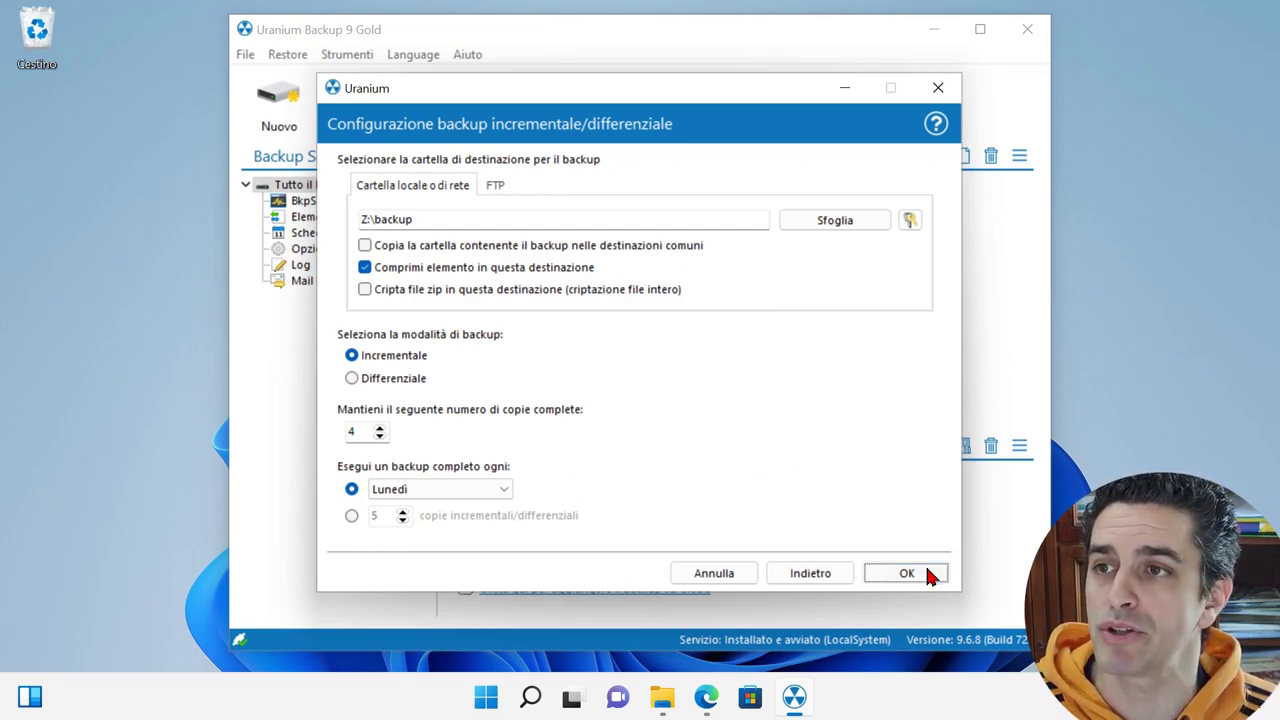
pyautogui.click(726, 415)
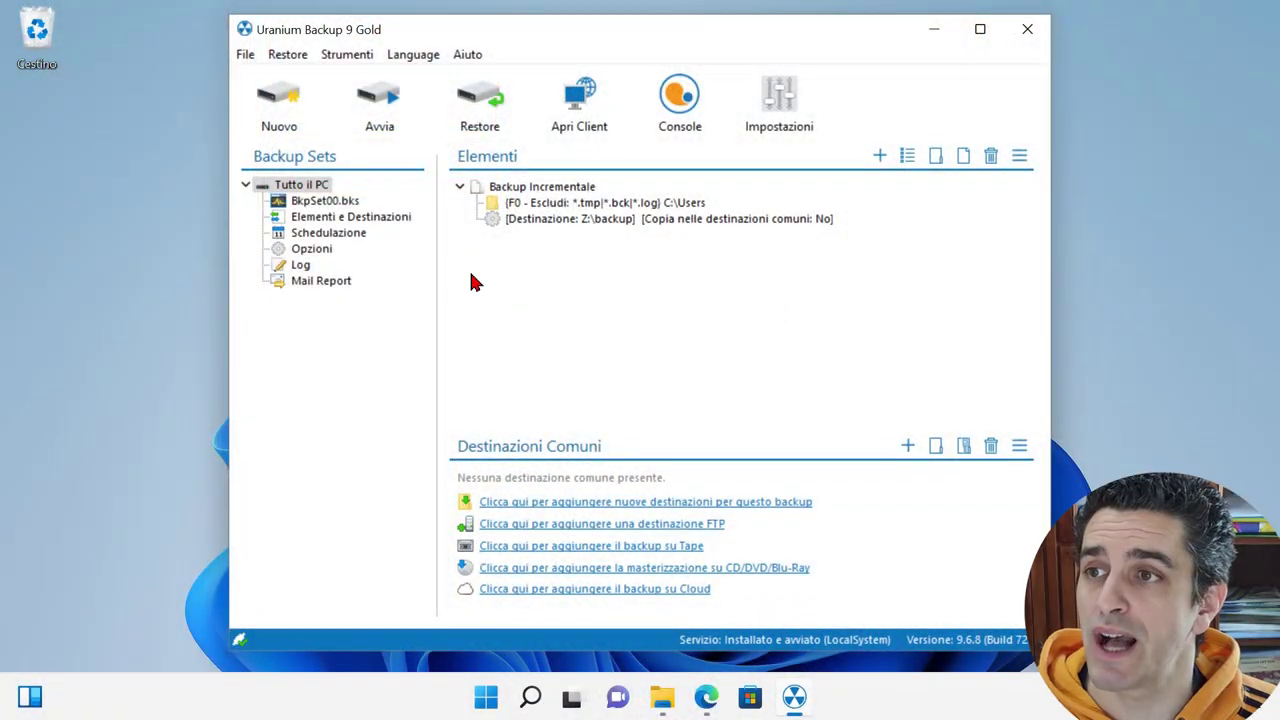
# - Schedule the Tutto il PC set for Monday to Friday and Sunday at 02:00, and check its additional execution conditions
pyautogui.click(324, 236)
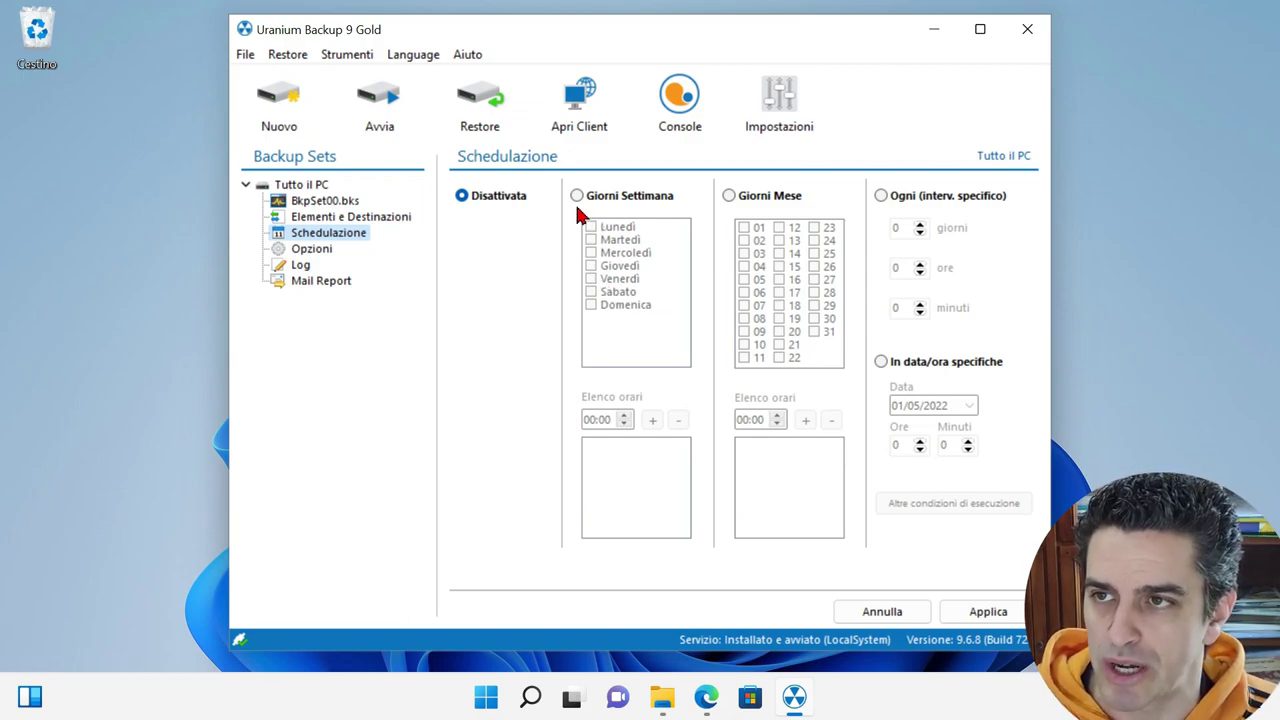
pyautogui.click(620, 304)
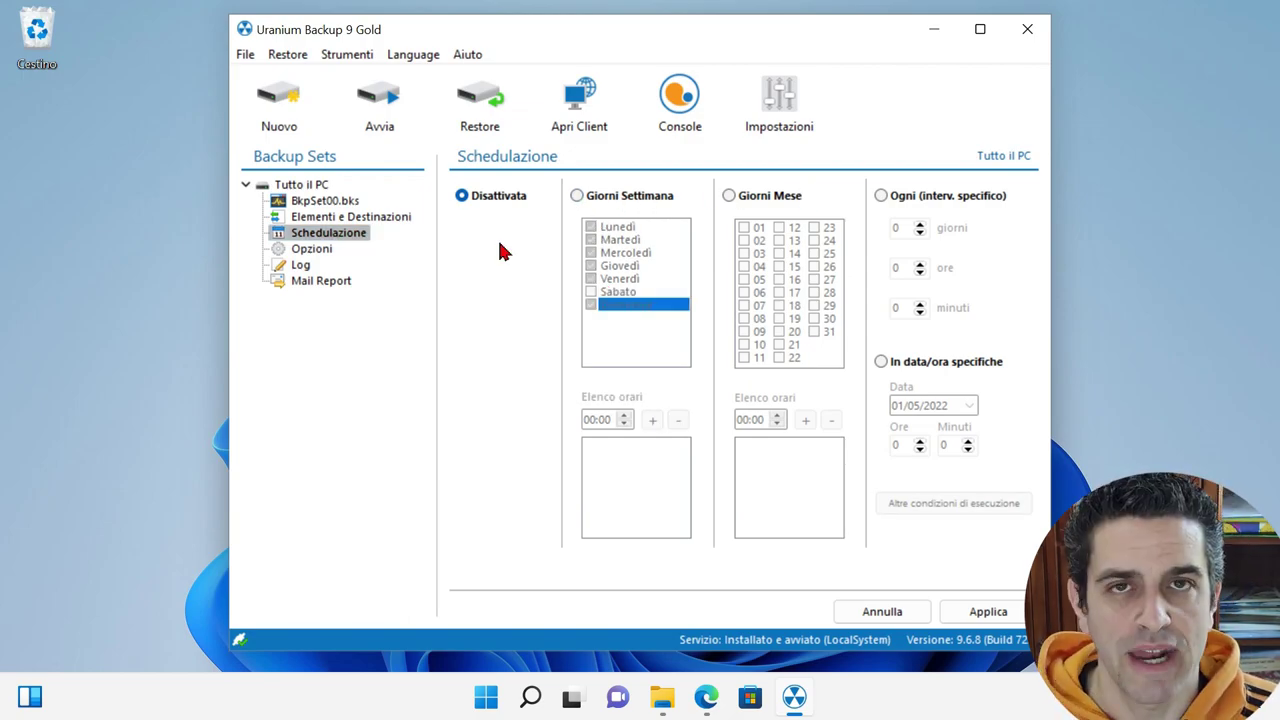
pyautogui.click(577, 197)
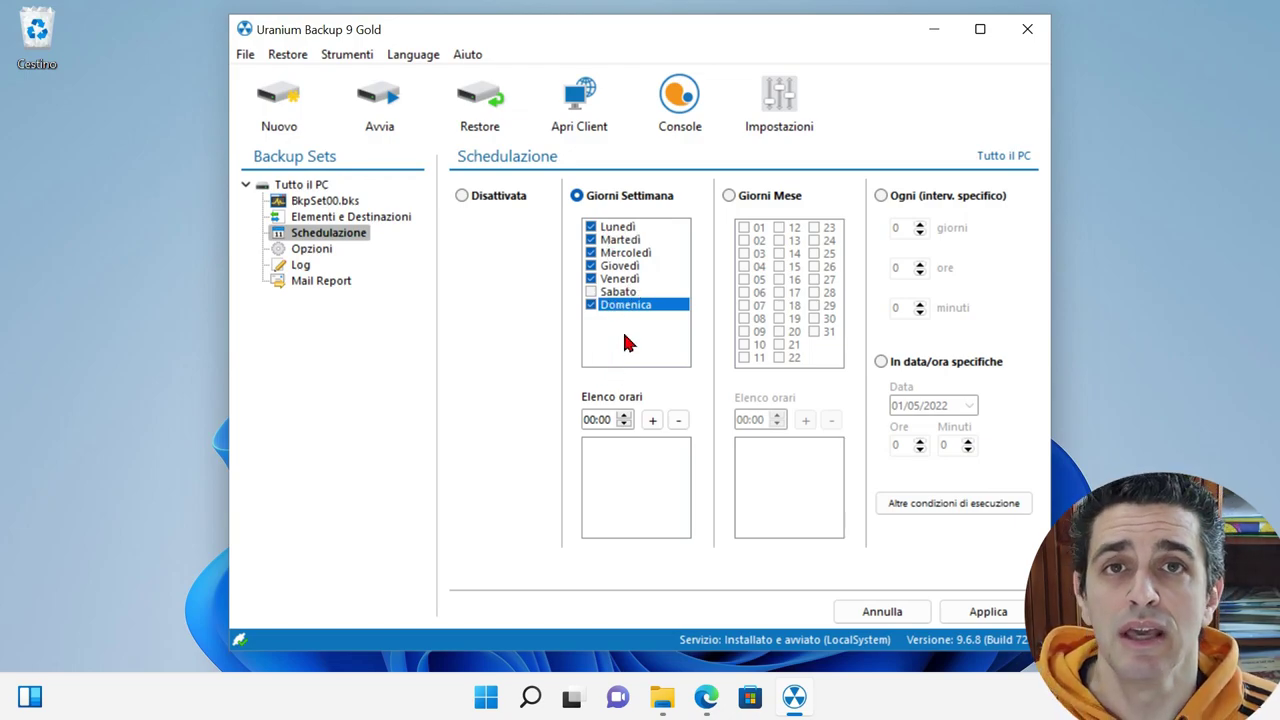
pyautogui.click(593, 427)
pyautogui.click(623, 416)
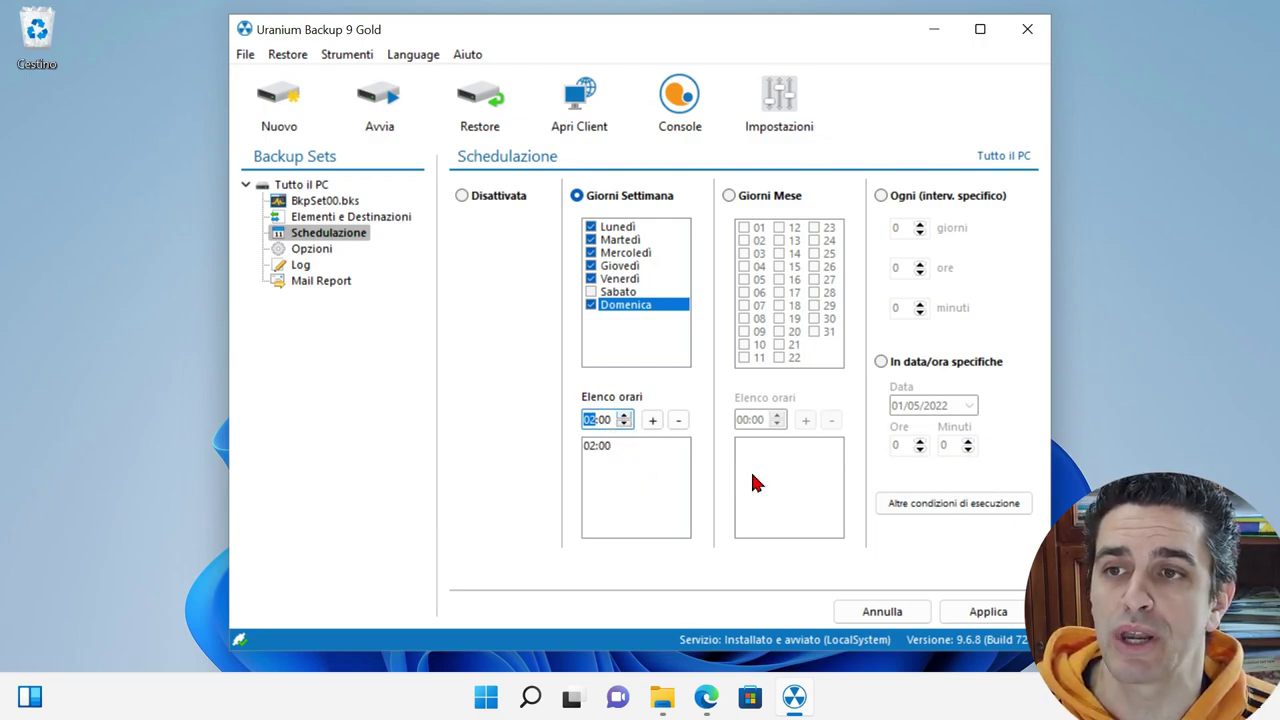
pyautogui.click(903, 508)
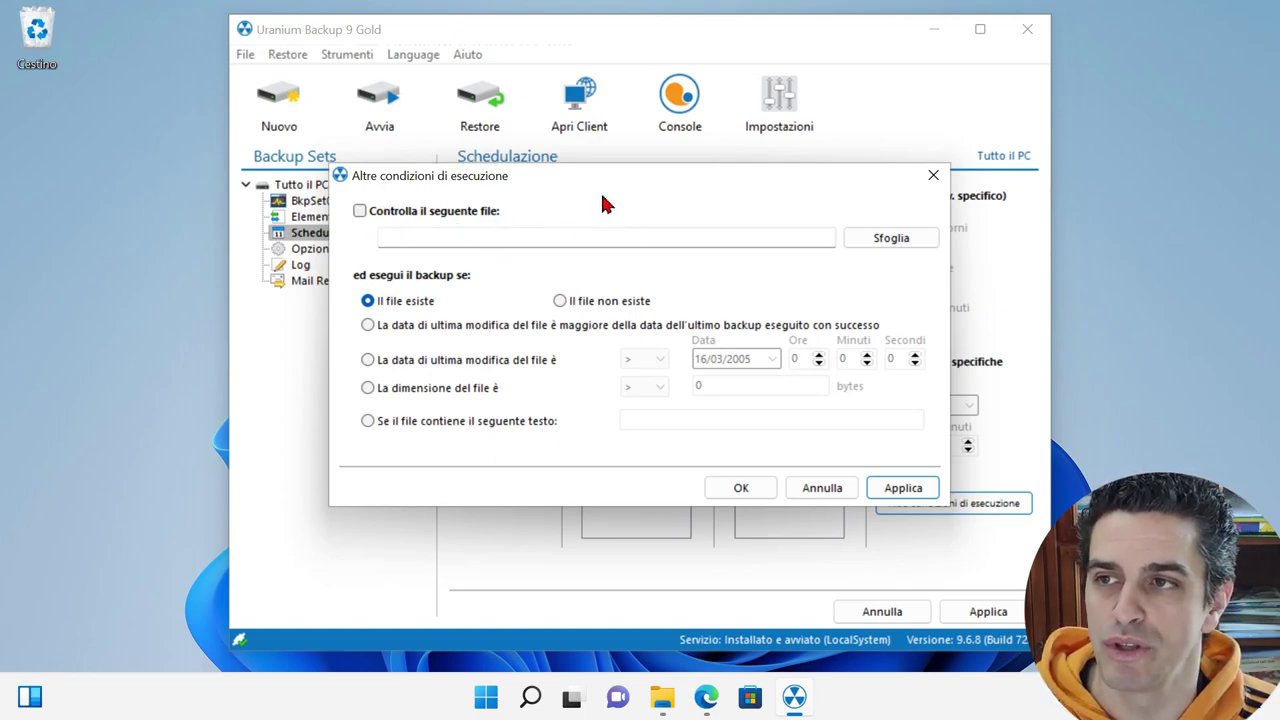
pyautogui.click(872, 489)
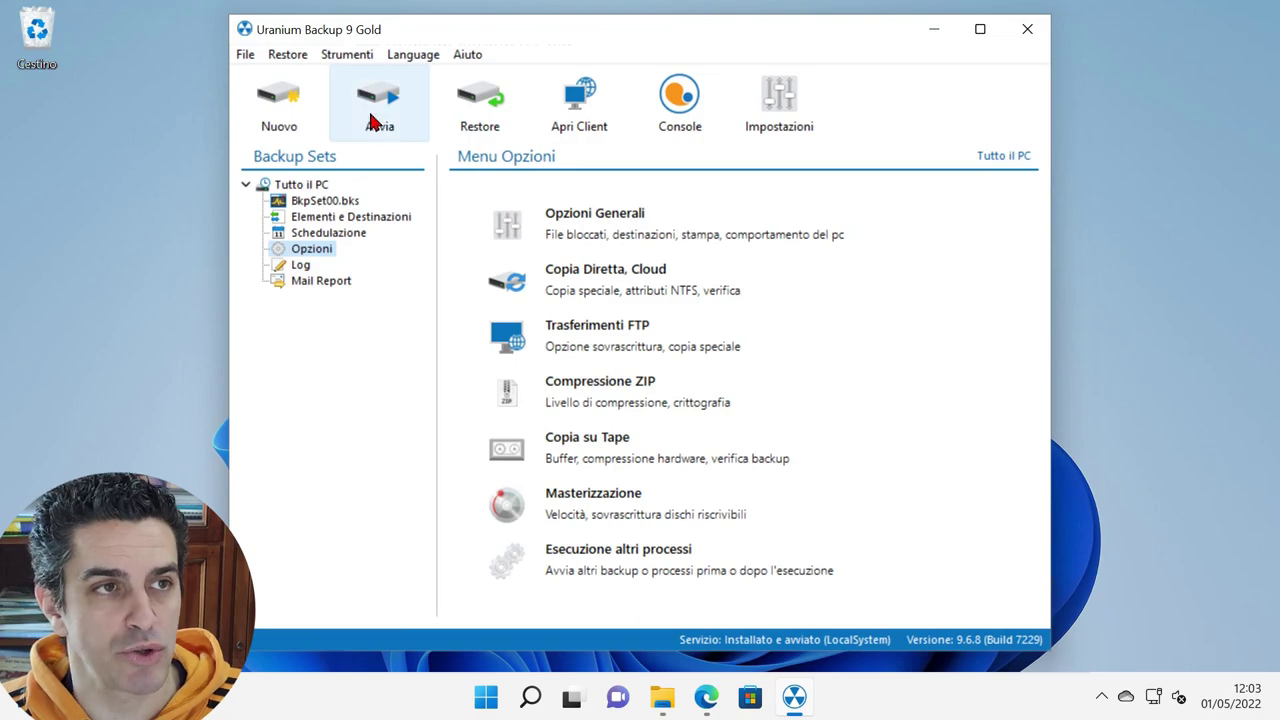
# - Start the Tutto il PC backup manually
pyautogui.click(390, 104)
pyautogui.click(650, 418)
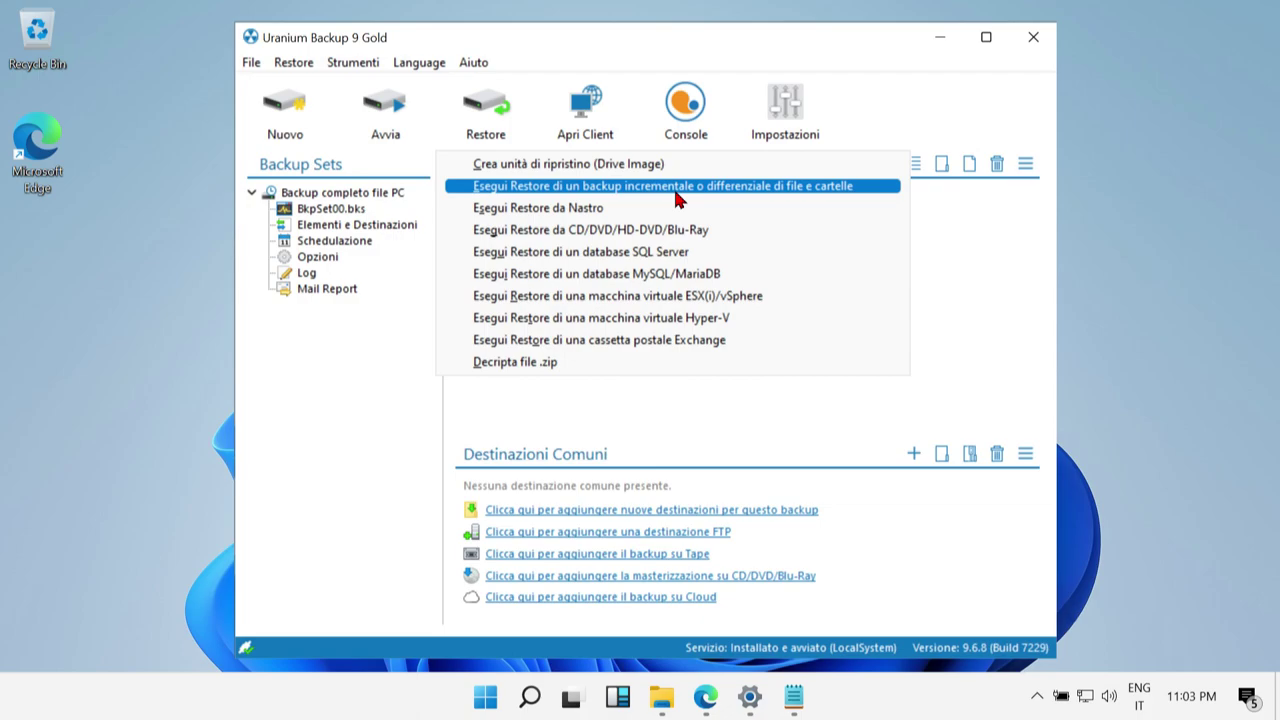
pyautogui.click(673, 186)
pyautogui.click(894, 167)
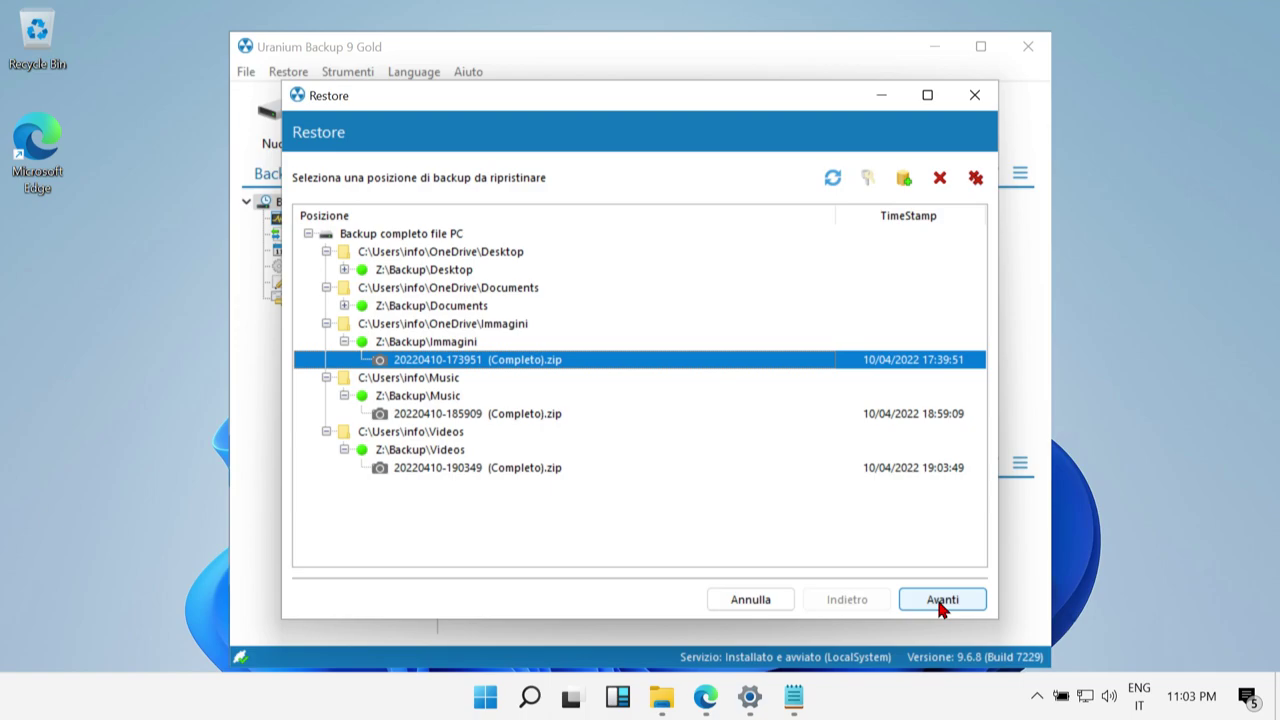
pyautogui.click(940, 599)
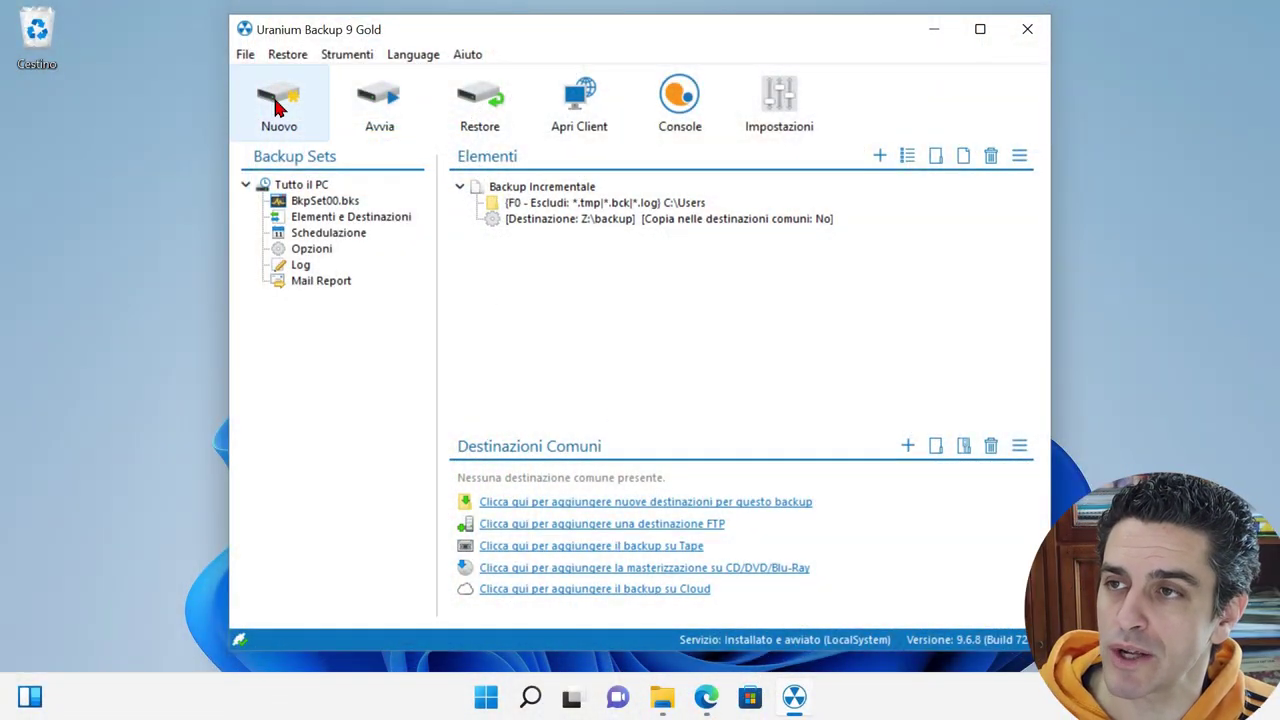
# - Create a new backup set named "Immagine PC" and add a Drive Image Backup of Disco locale (C:) to it
pyautogui.click(279, 108)
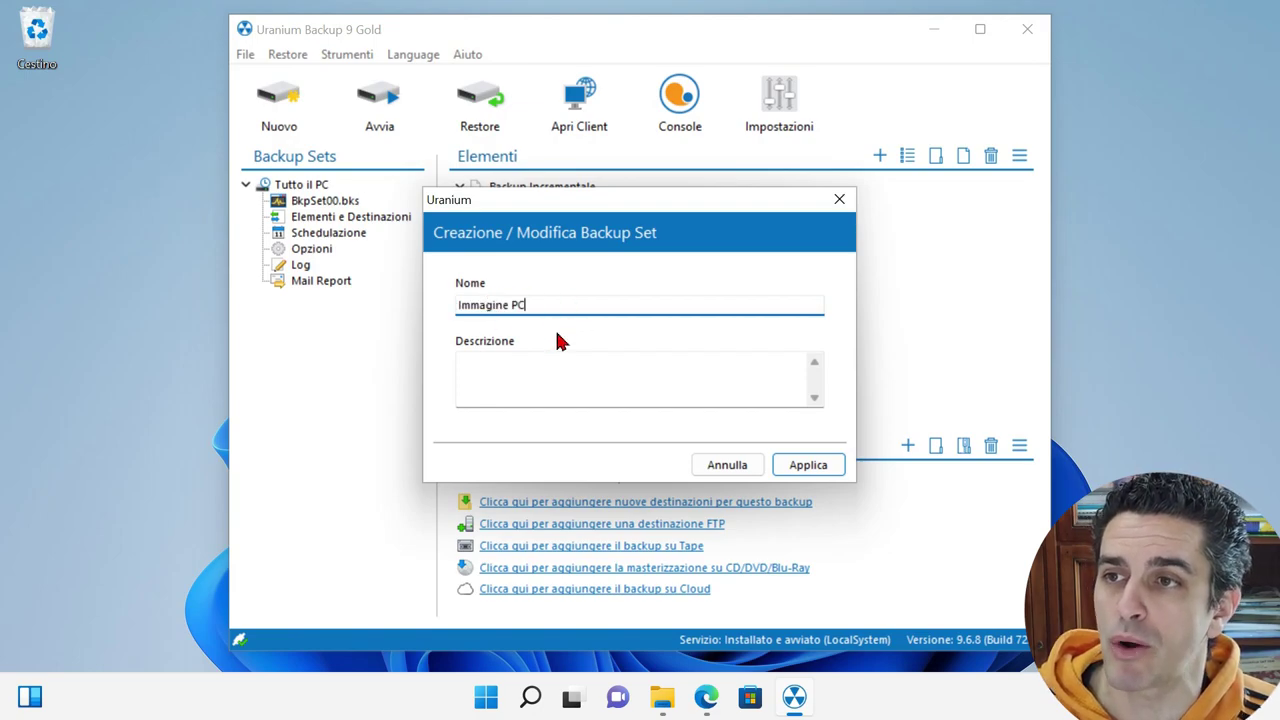
pyautogui.click(810, 464)
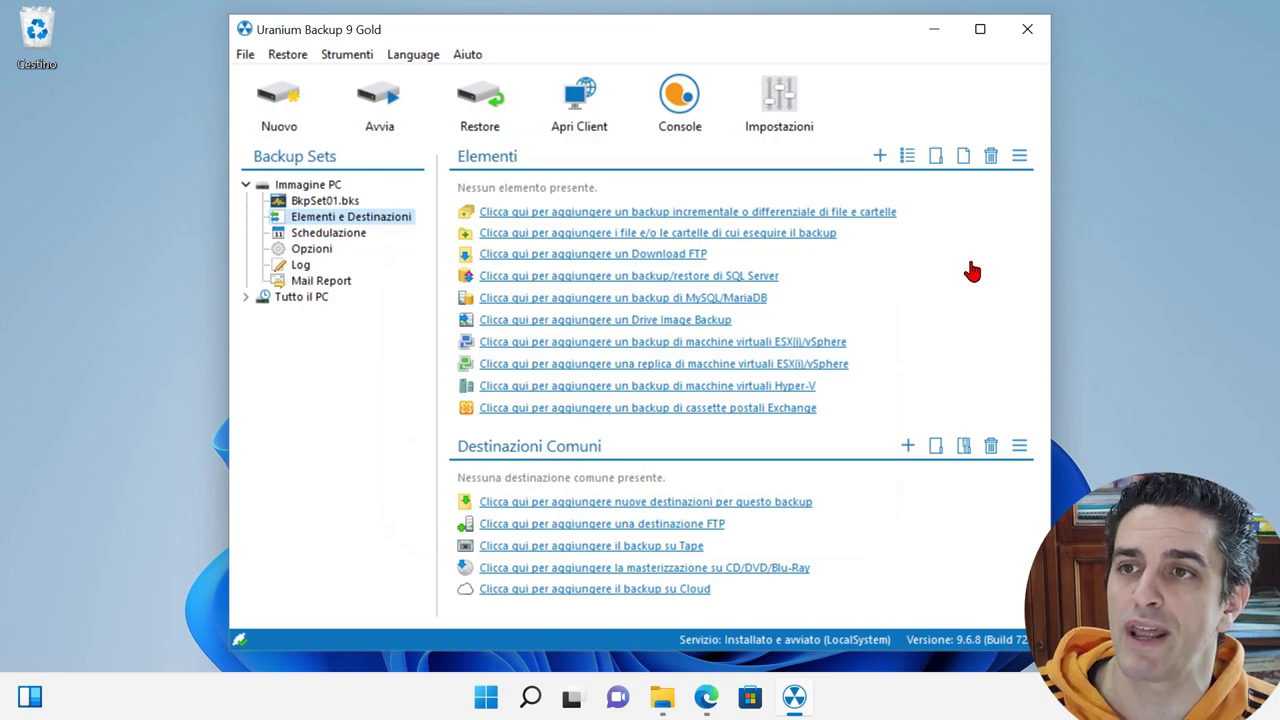
pyautogui.click(617, 320)
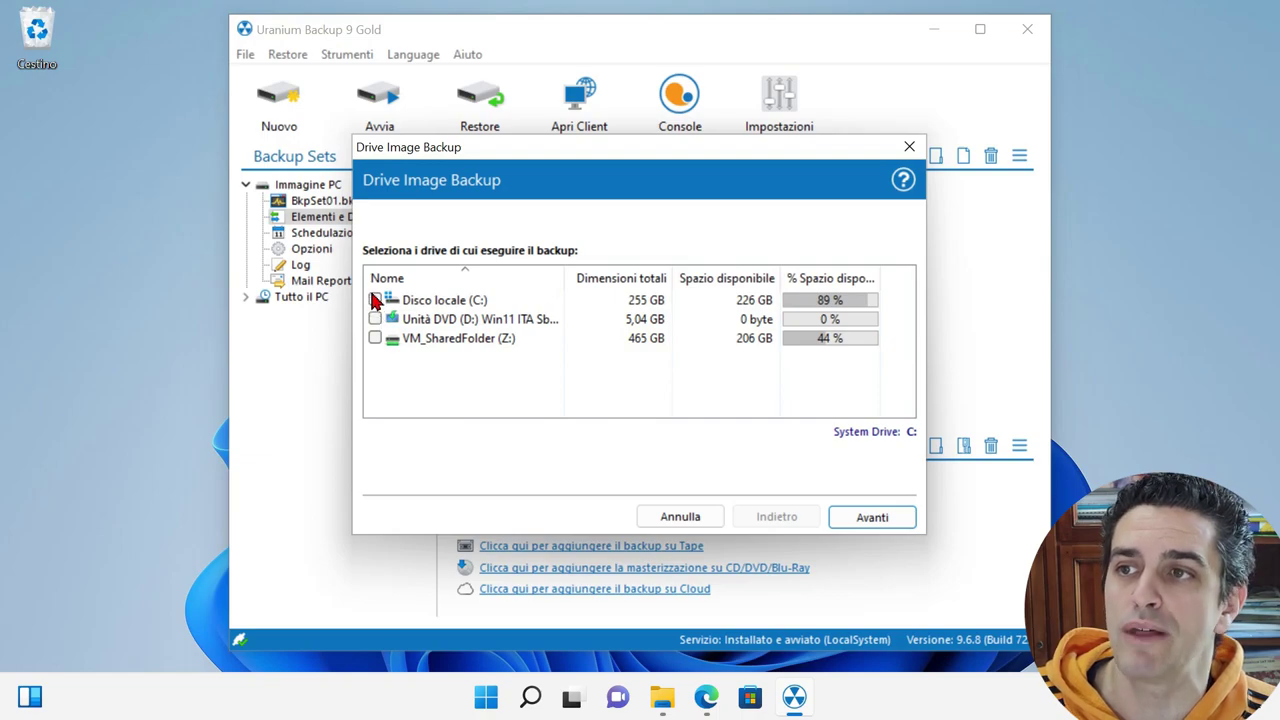
pyautogui.click(376, 301)
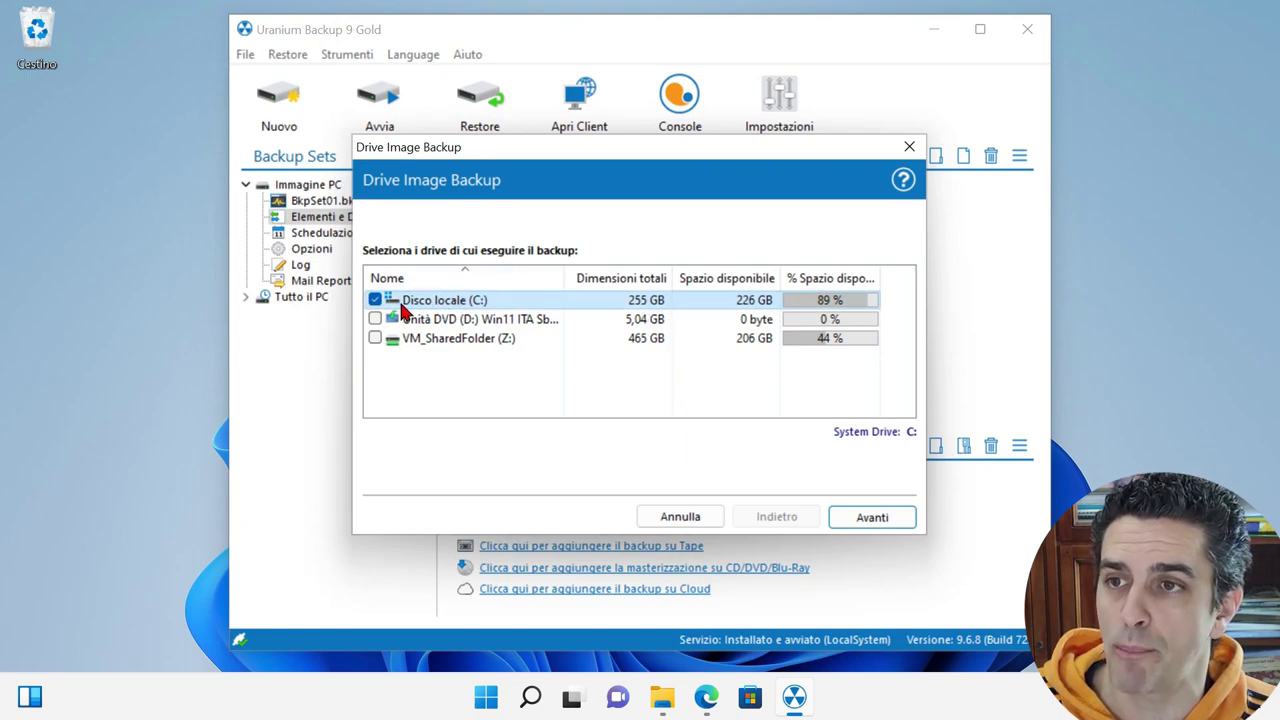
pyautogui.click(870, 520)
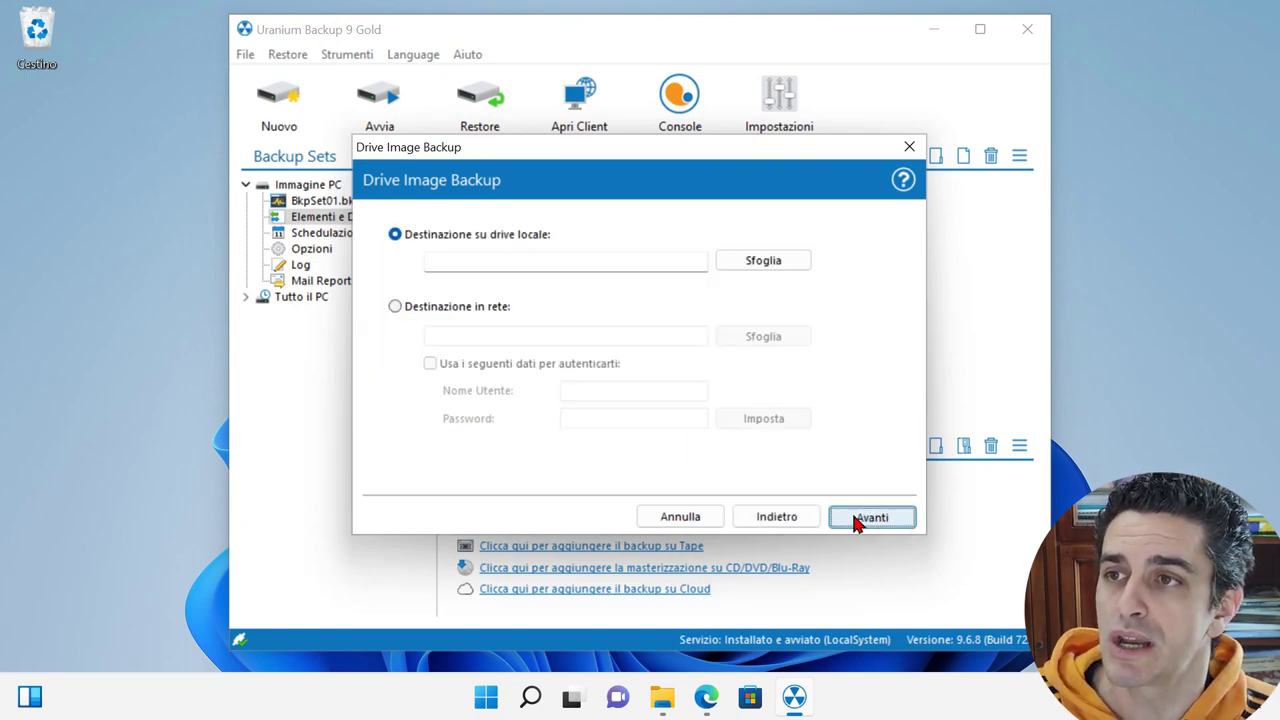
# - Set VM_SharedFolder (Z:) as the drive image destination and save the backup with 7 copies kept and all critical volumes included
pyautogui.click(780, 264)
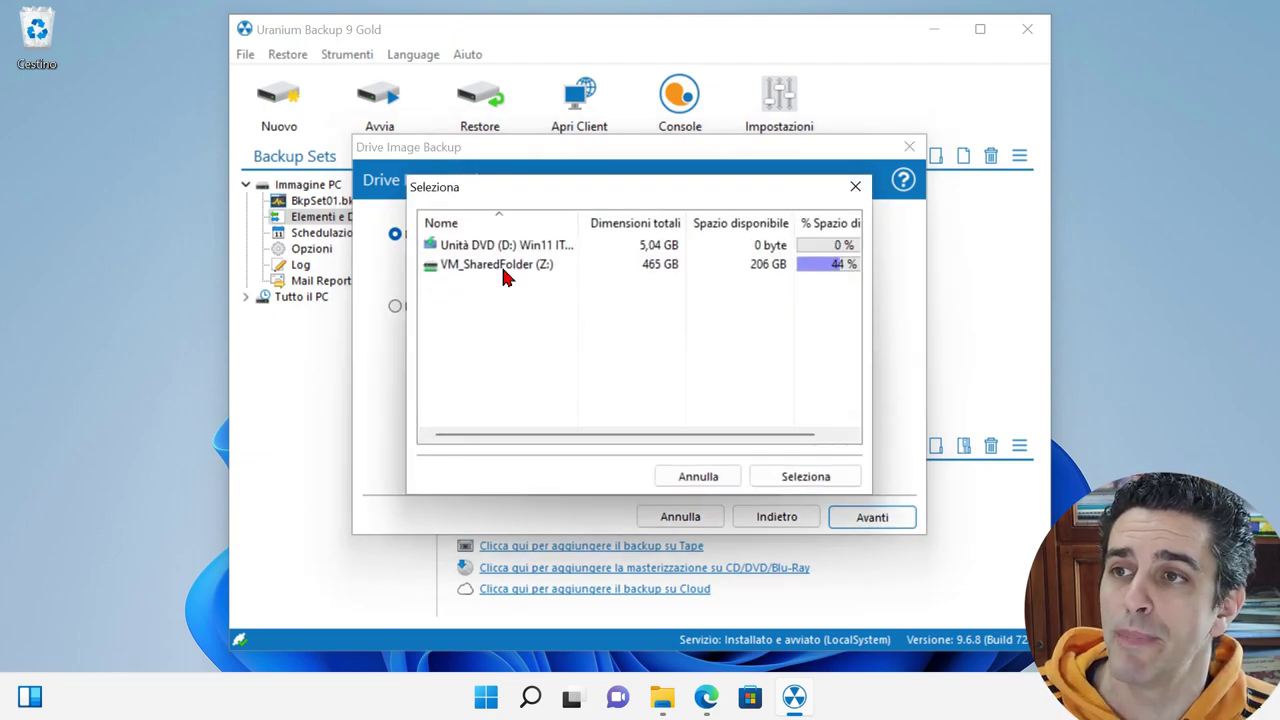
pyautogui.click(497, 268)
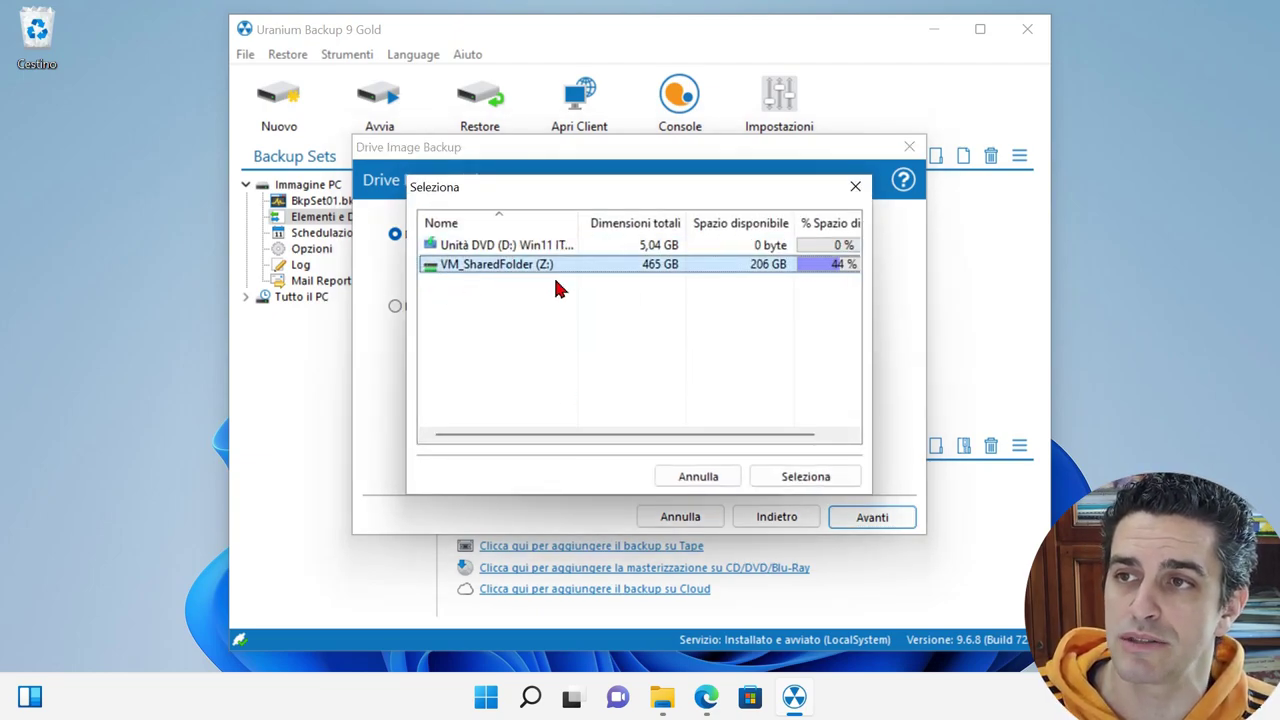
pyautogui.click(791, 482)
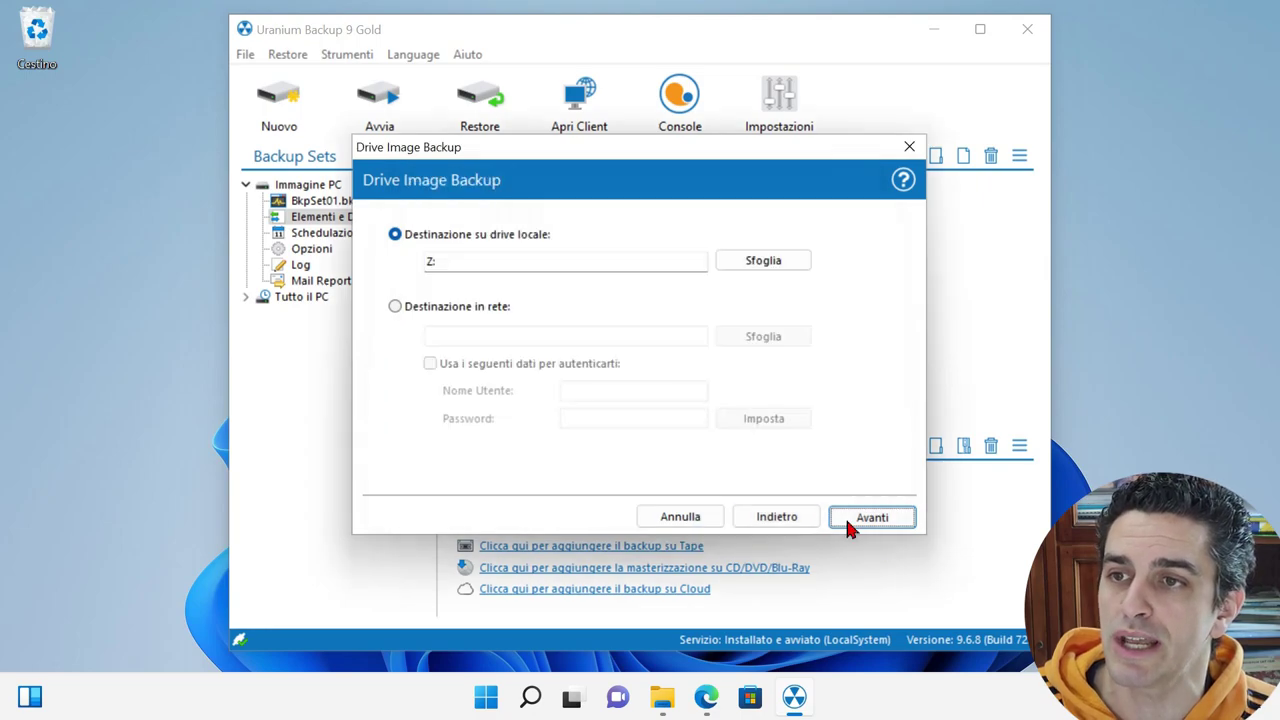
pyautogui.click(871, 517)
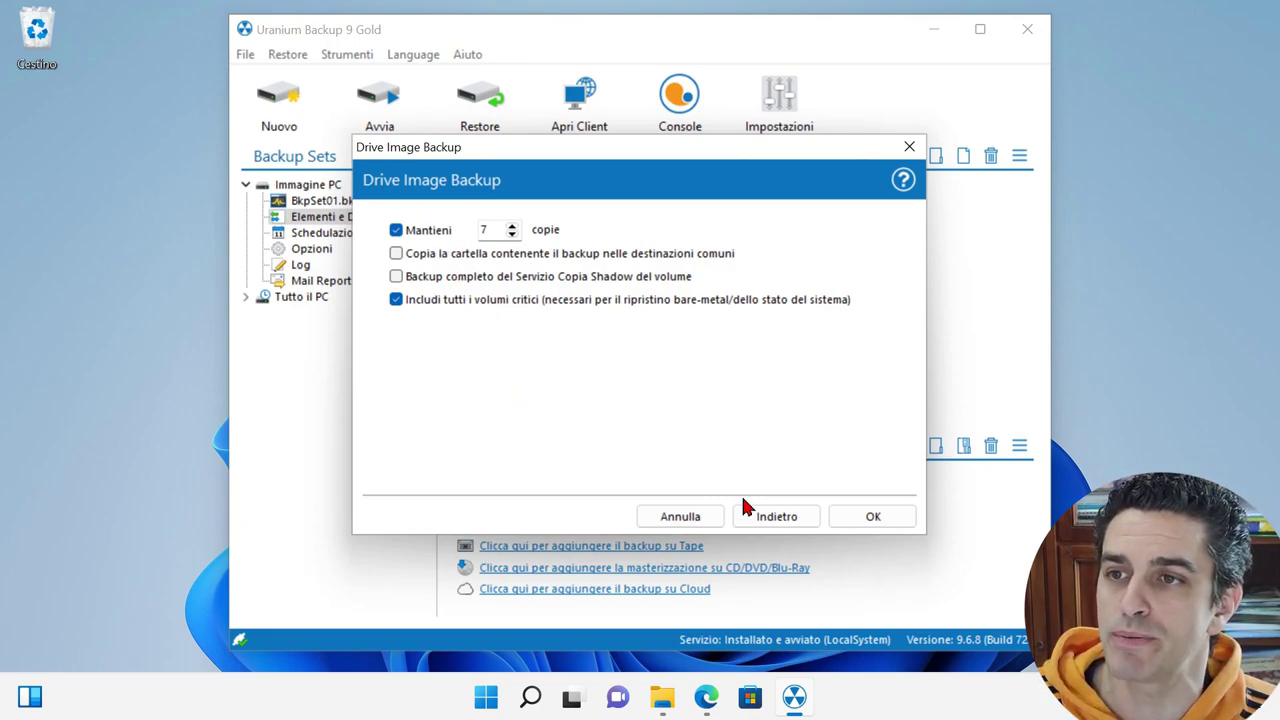
pyautogui.click(866, 517)
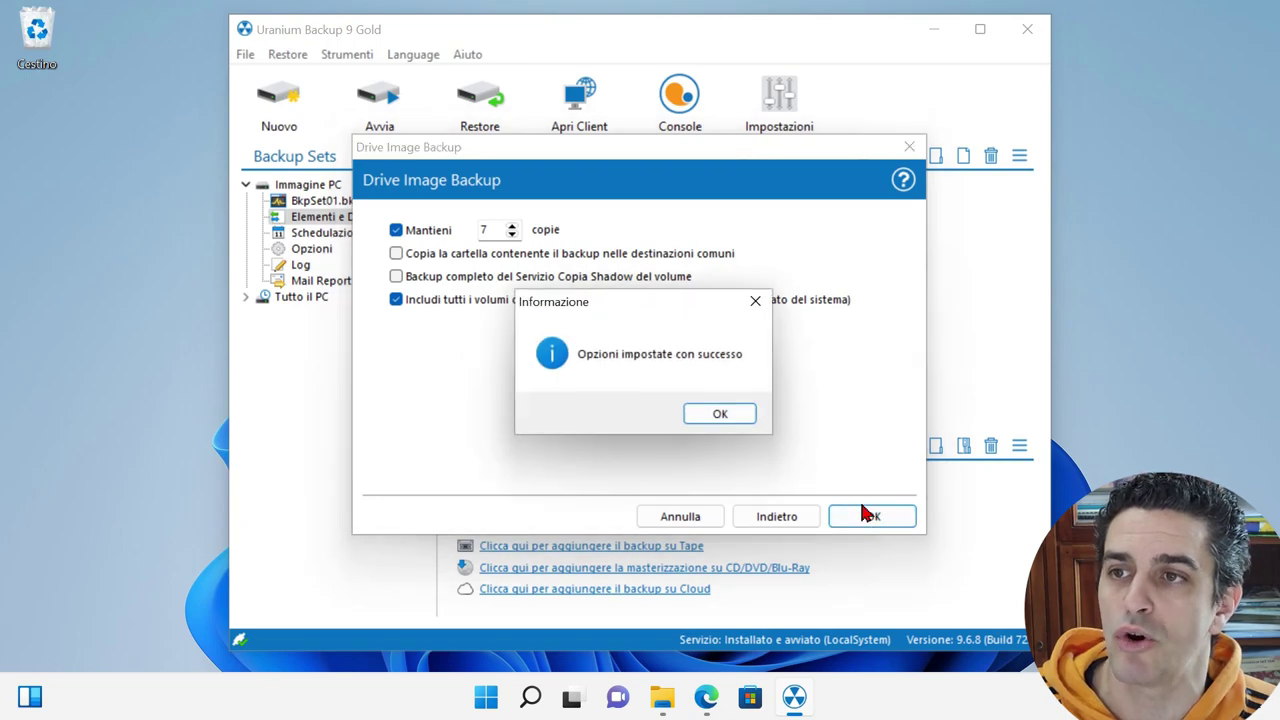
pyautogui.click(720, 414)
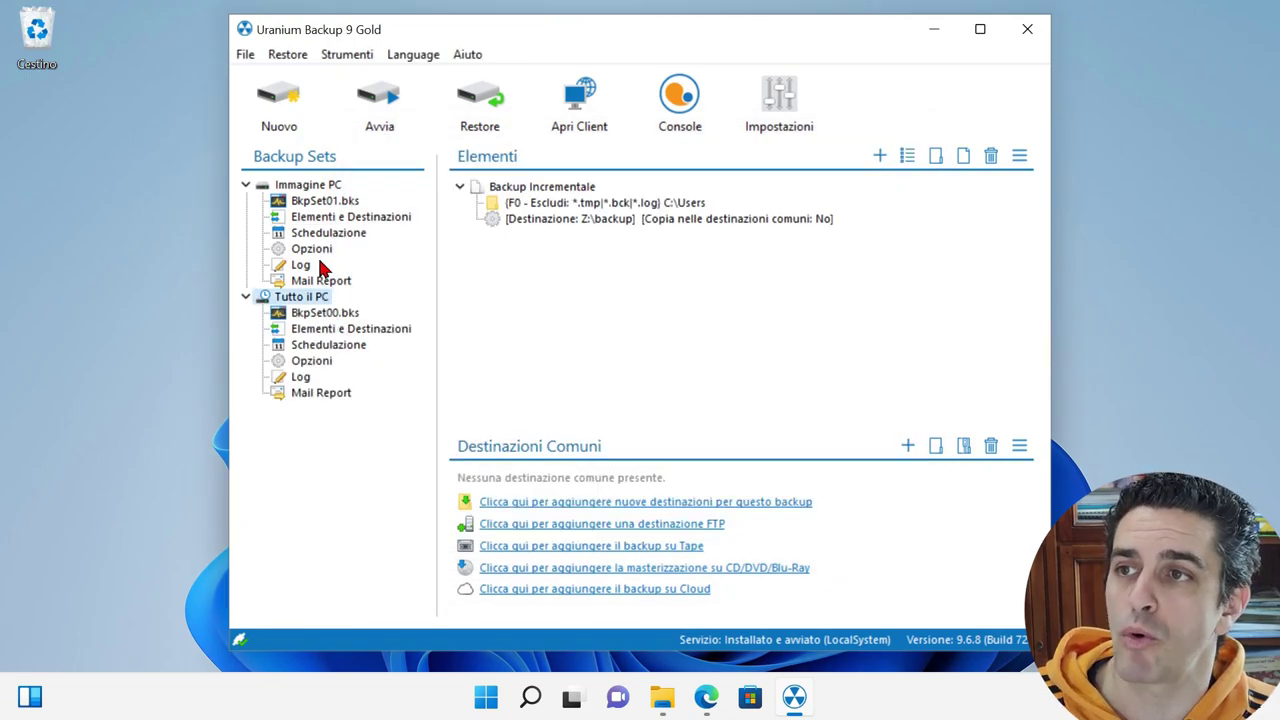
# - Compare the elements of the Immagine PC and Tutto il PC sets, and review the scheduling and options of Immagine PC
pyautogui.click(318, 186)
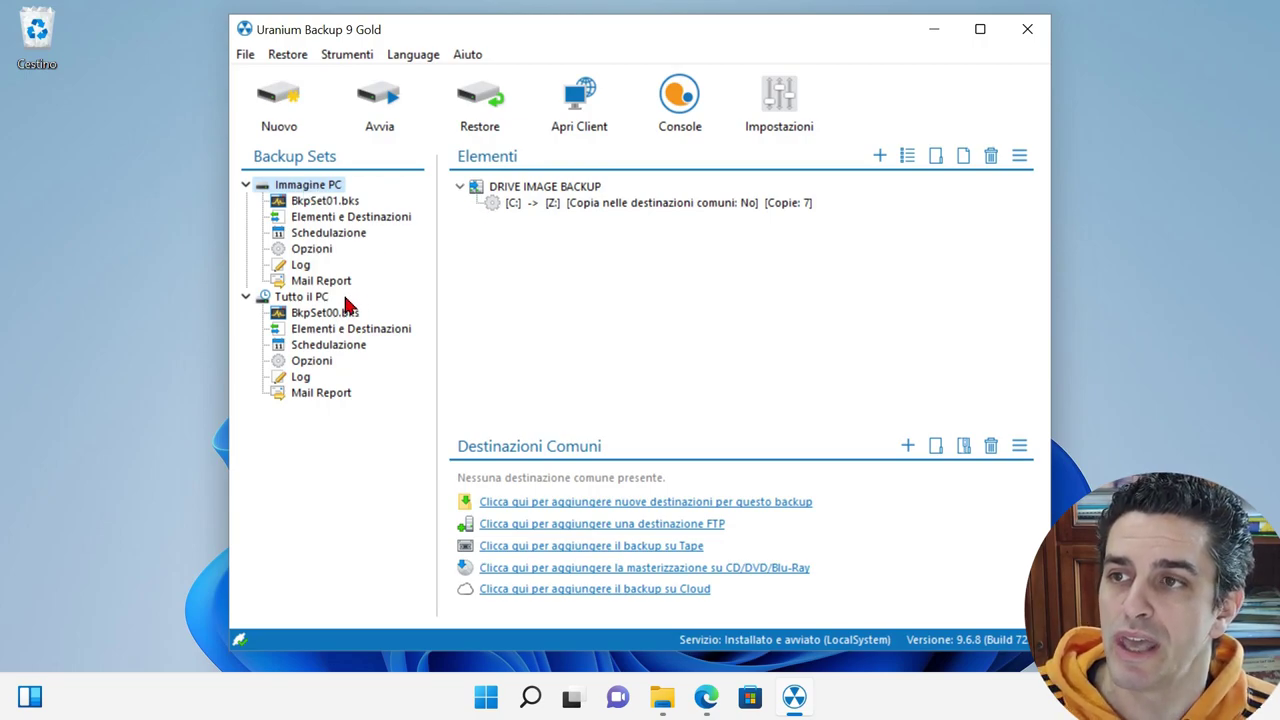
pyautogui.click(295, 297)
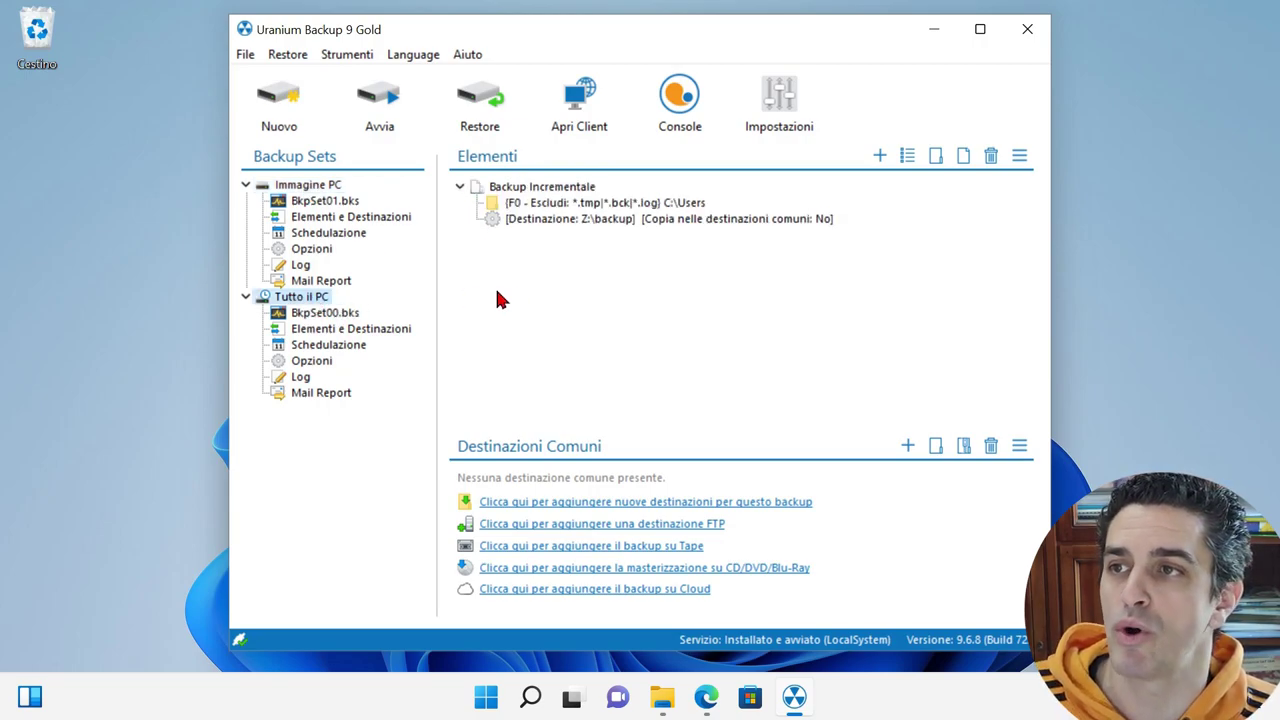
pyautogui.click(318, 186)
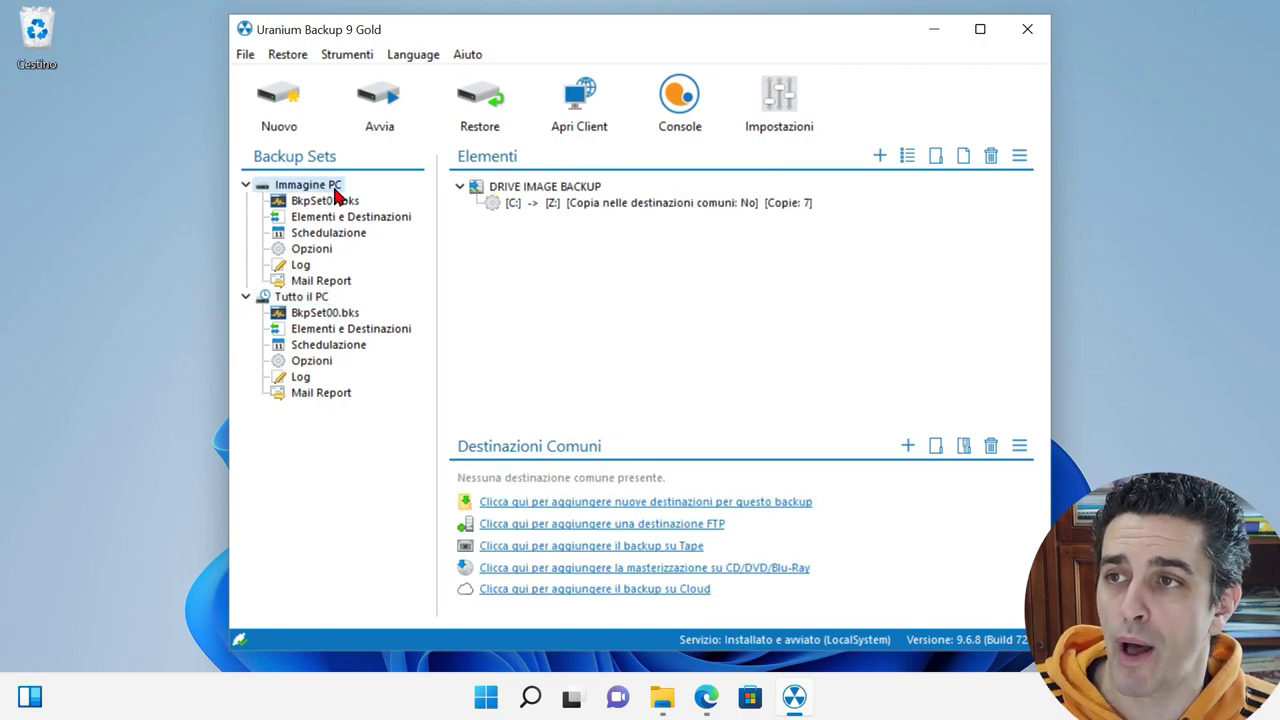
pyautogui.click(343, 233)
pyautogui.click(332, 250)
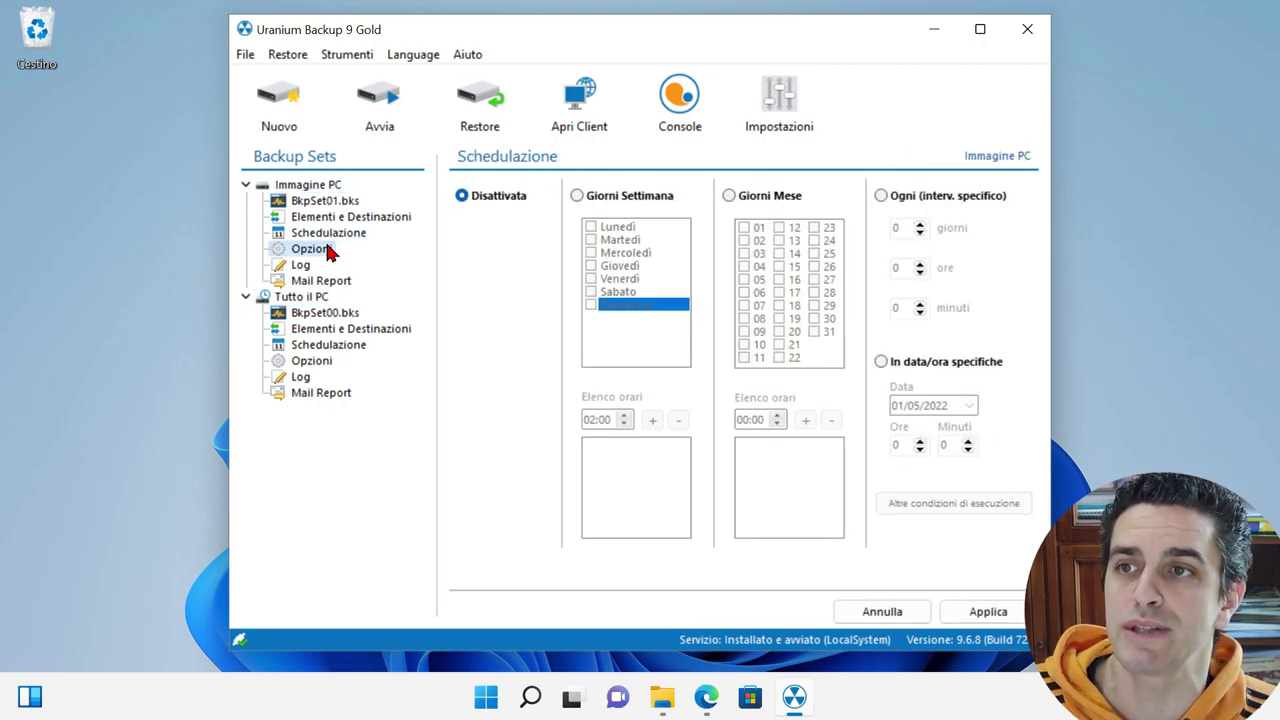